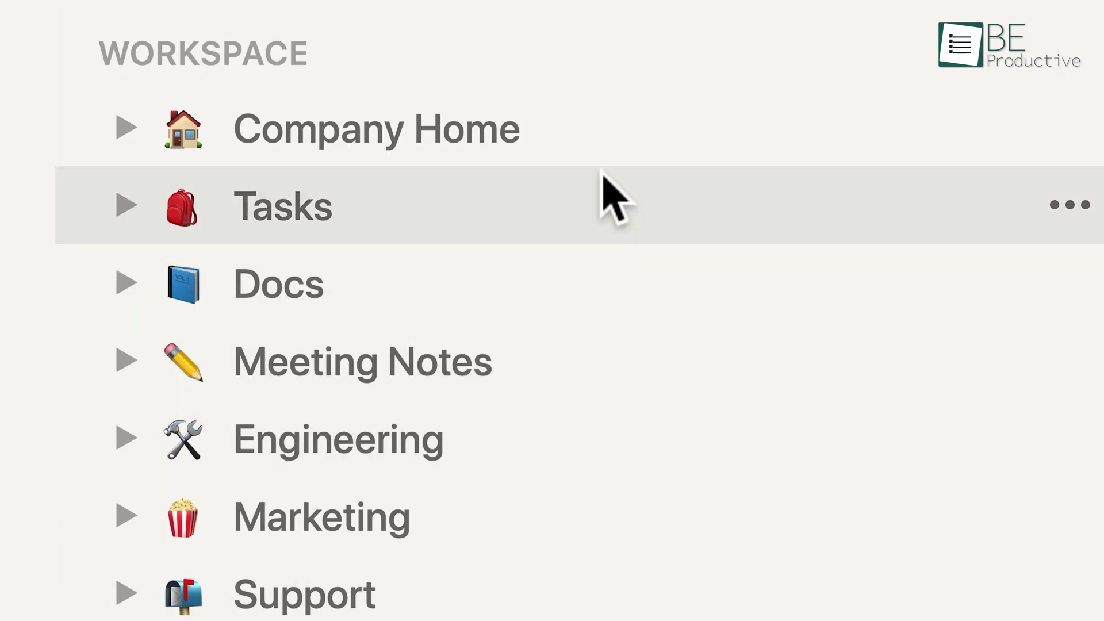
Step: Open the Company Home page from the Notion sidebar
left_click(592, 153)
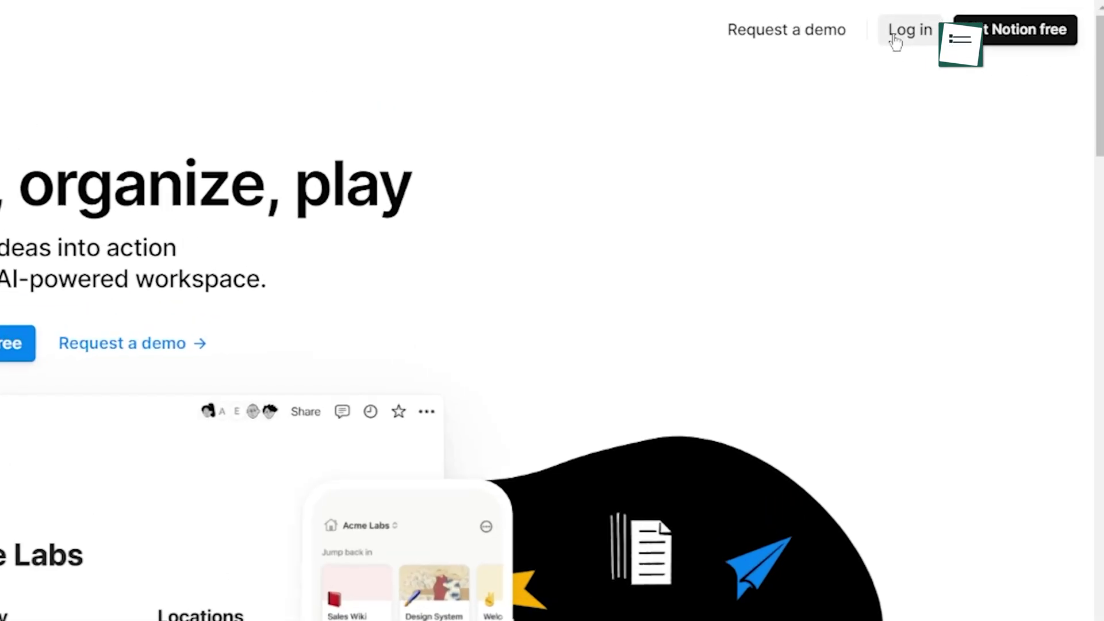
Step: Log in to Notion for personal use and open the Getting Started page, selecting its title
left_click(895, 42)
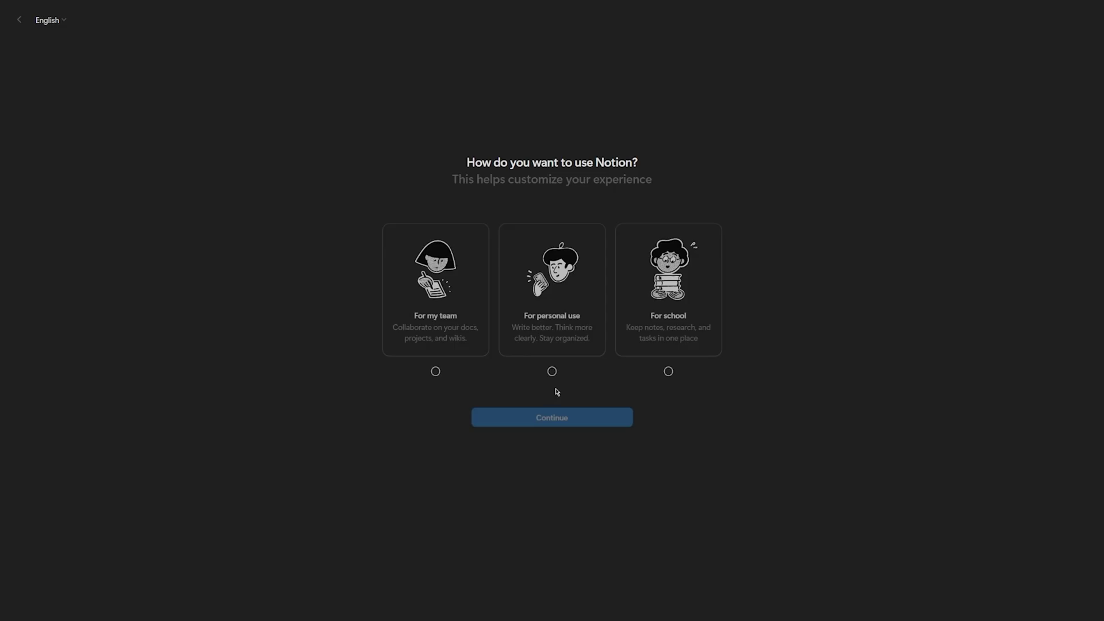
left_click(553, 372)
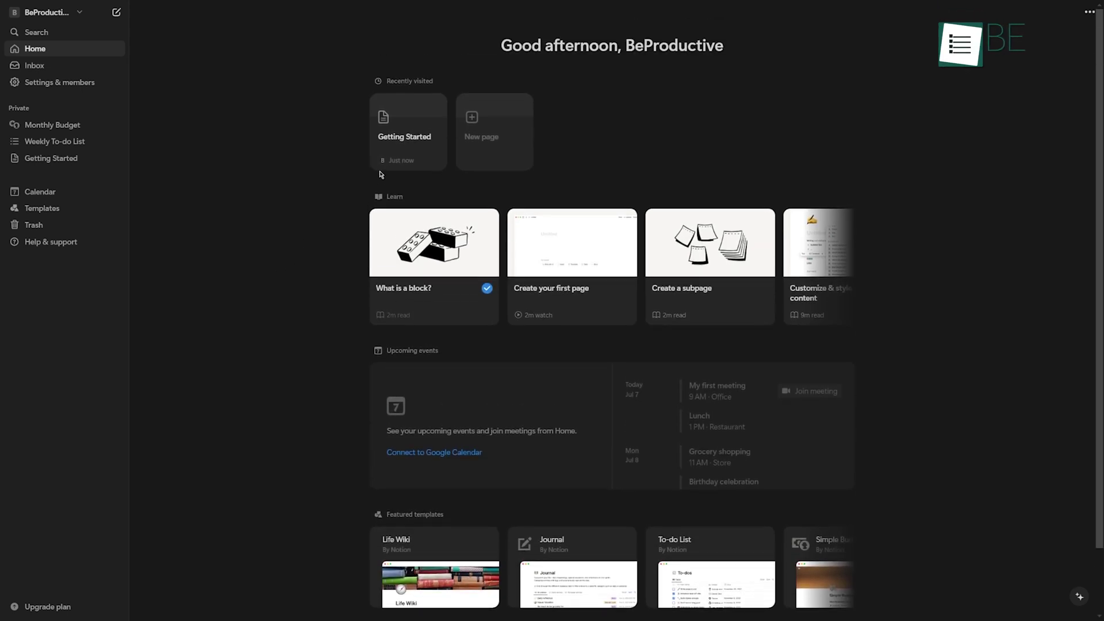
left_click(396, 141)
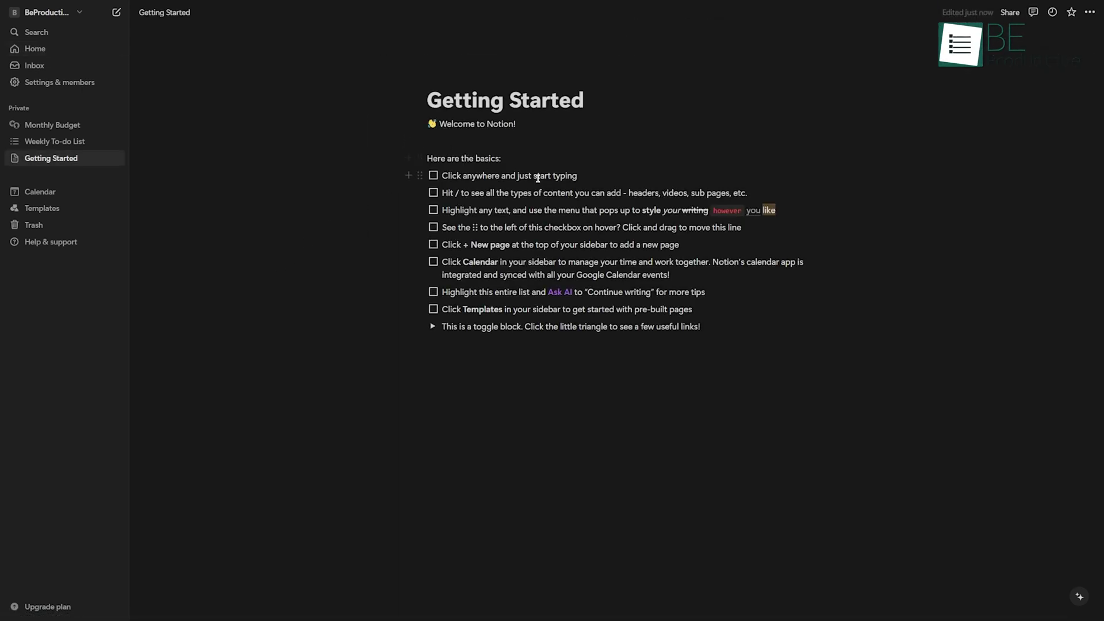
left_click_drag(586, 103, 279, 104)
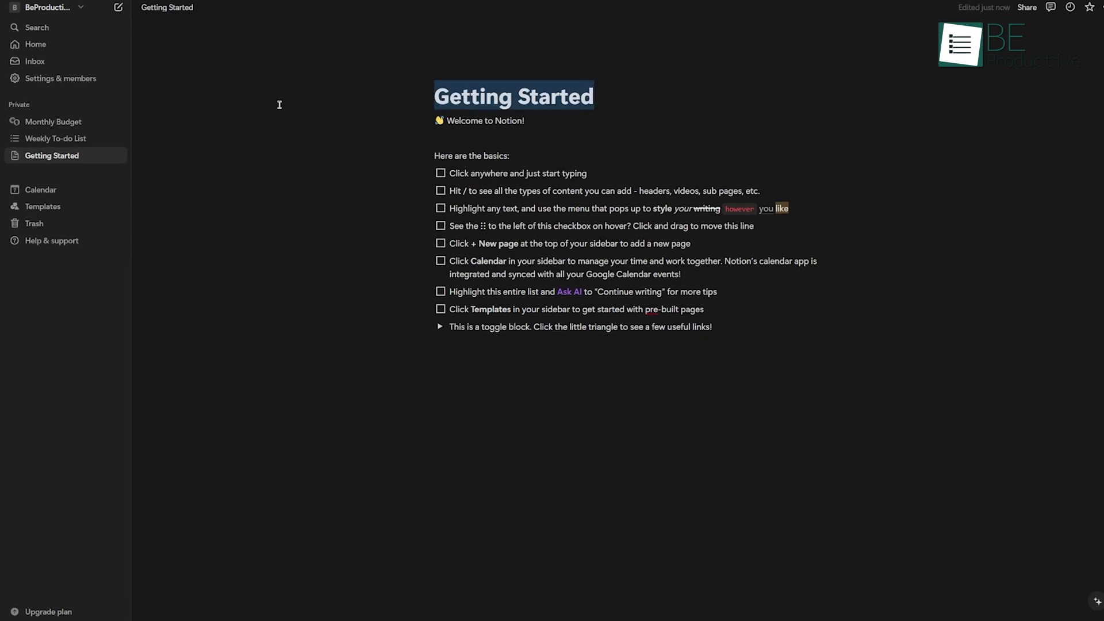
Step: Browse the template gallery to preview the To-do list template
left_click(45, 180)
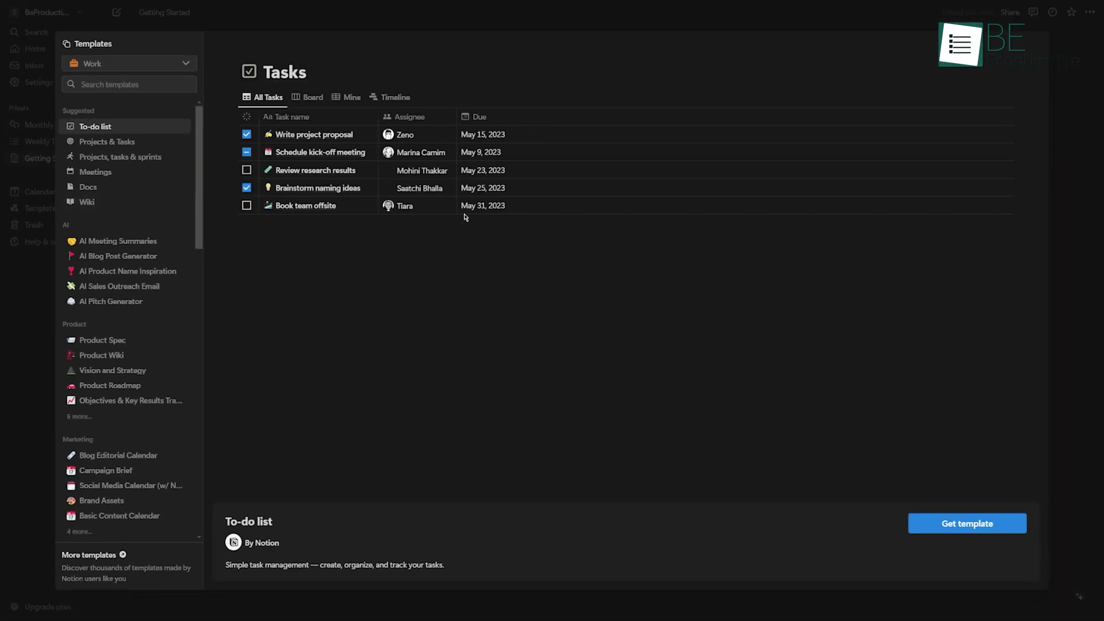
scroll(199, 235, "down", 1)
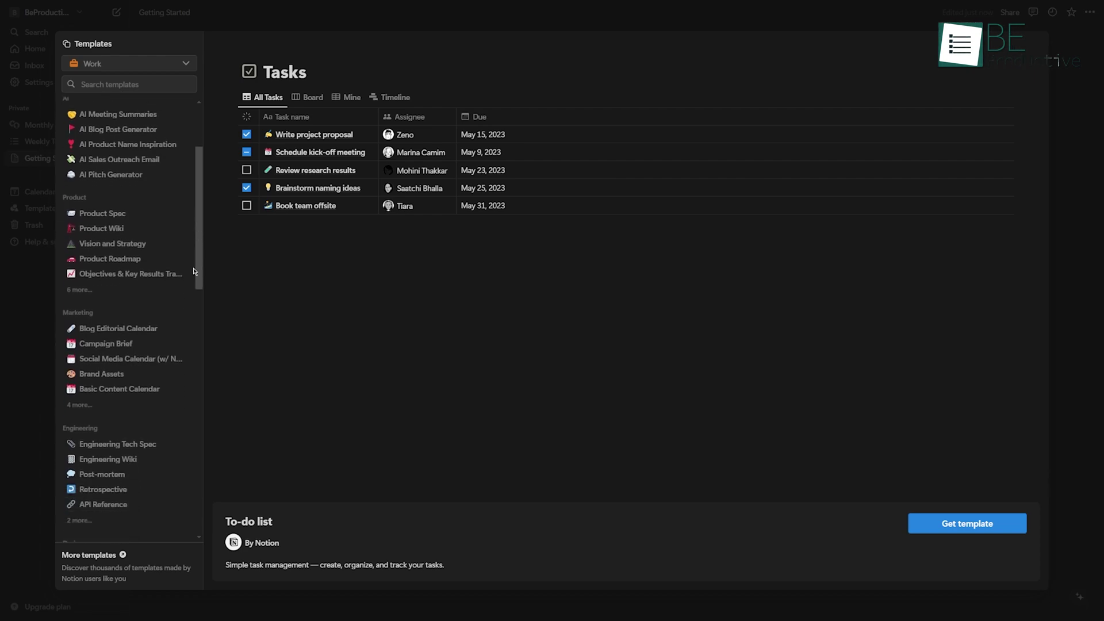
left_click_drag(193, 272, 202, 408)
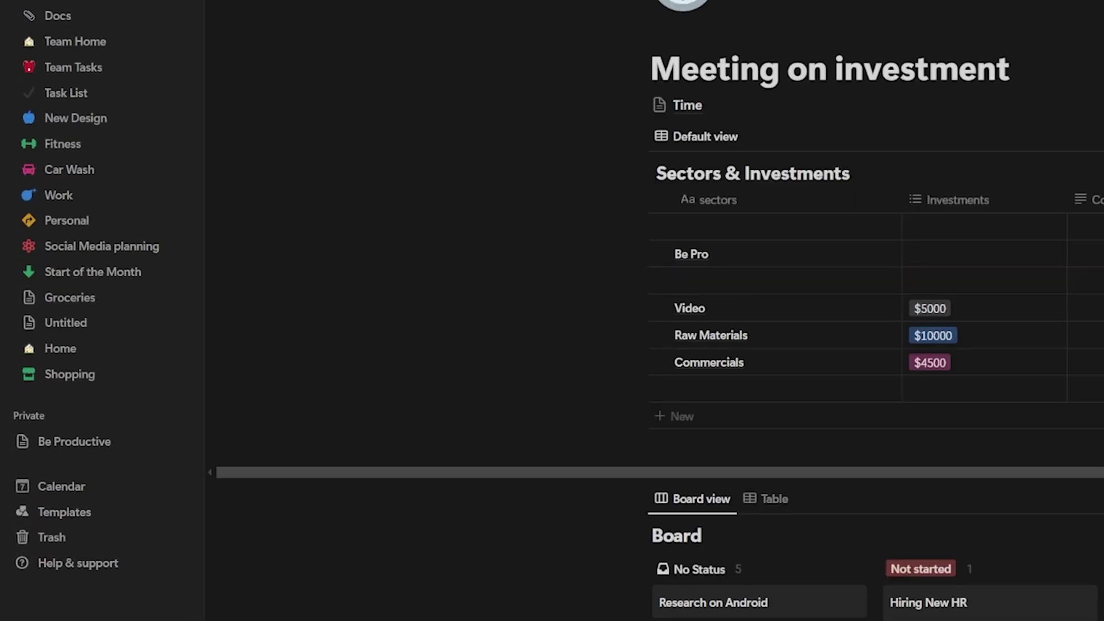
Step: Show July 2024 in the calendar's Month view and open the Independence Day event
left_click(65, 483)
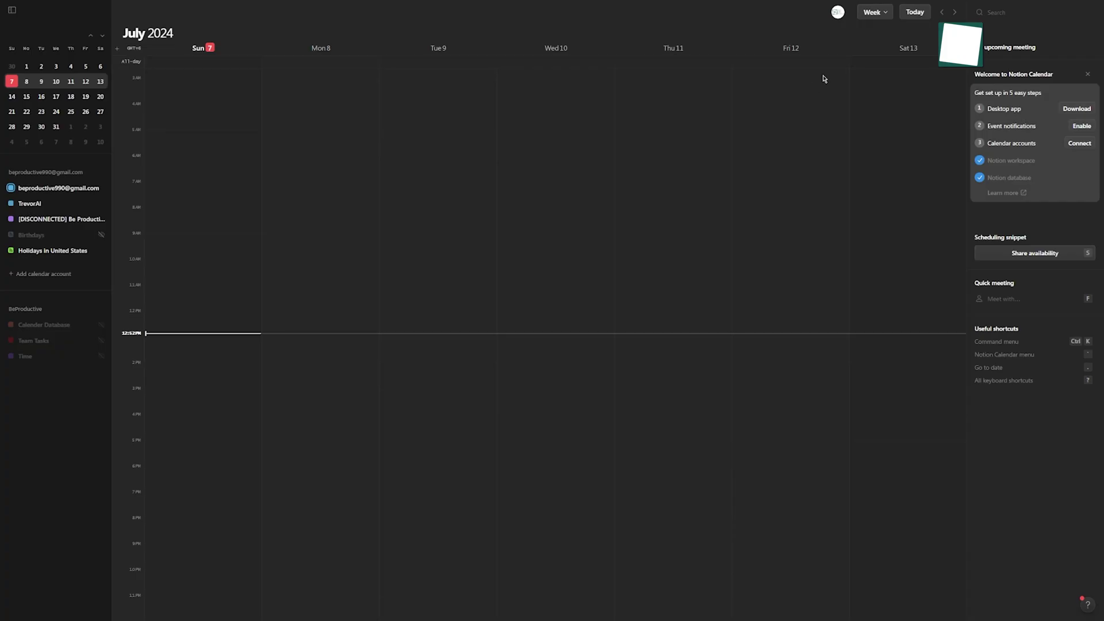
left_click(878, 62)
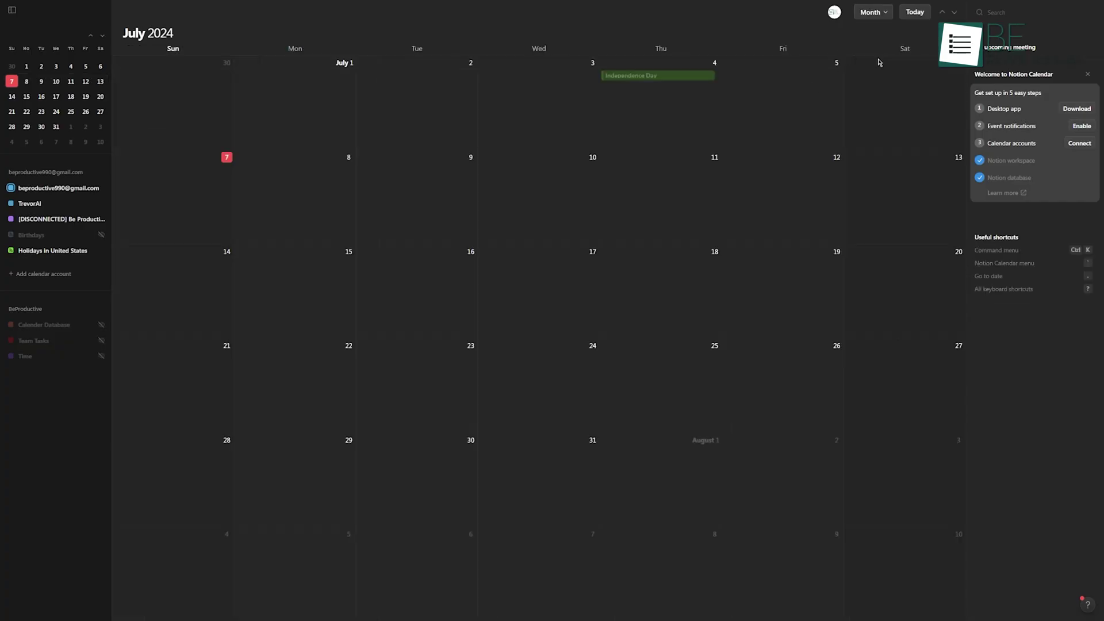
scroll(466, 362, "down", 3)
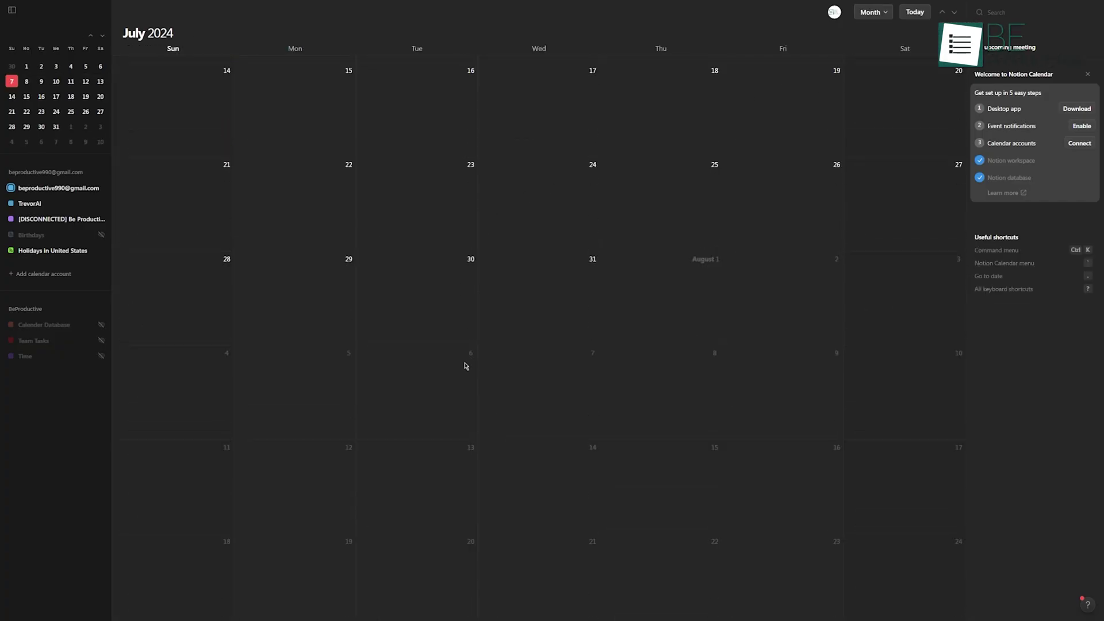
left_click(628, 264)
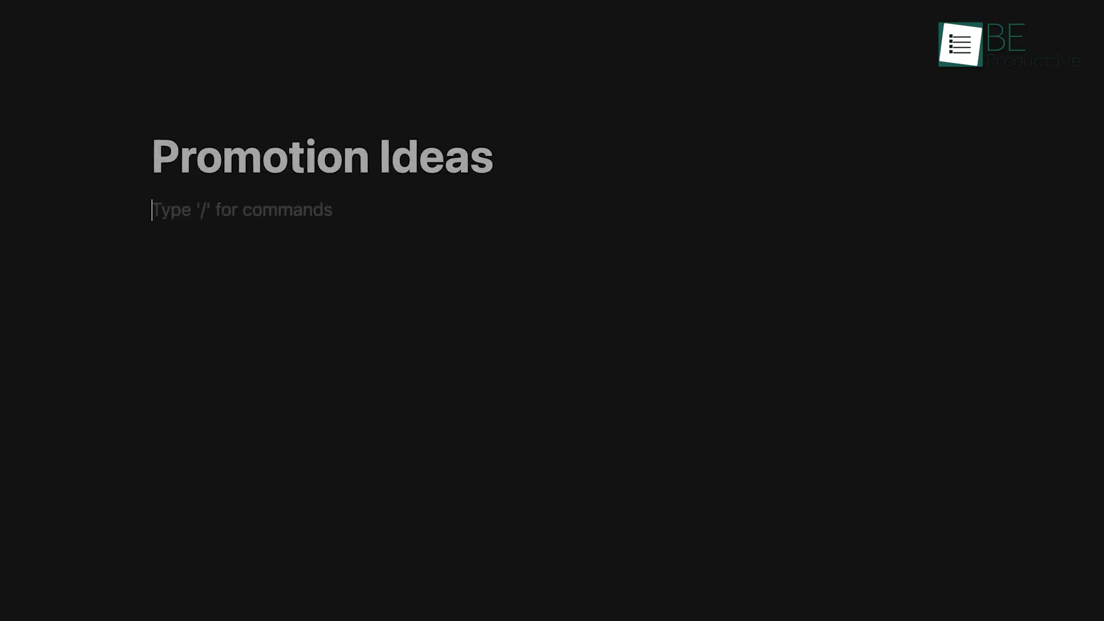
Step: Start an AI 'Brainstorm ideas' draft on the Promotion Ideas page with /brainstorm
type("/brainstorm")
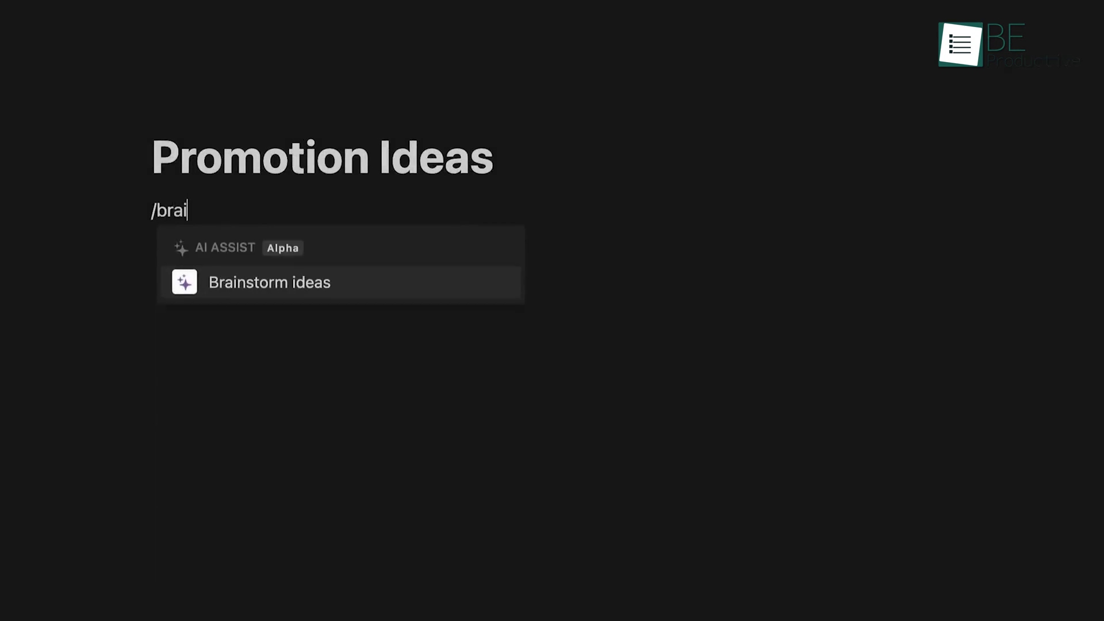
left_click(265, 287)
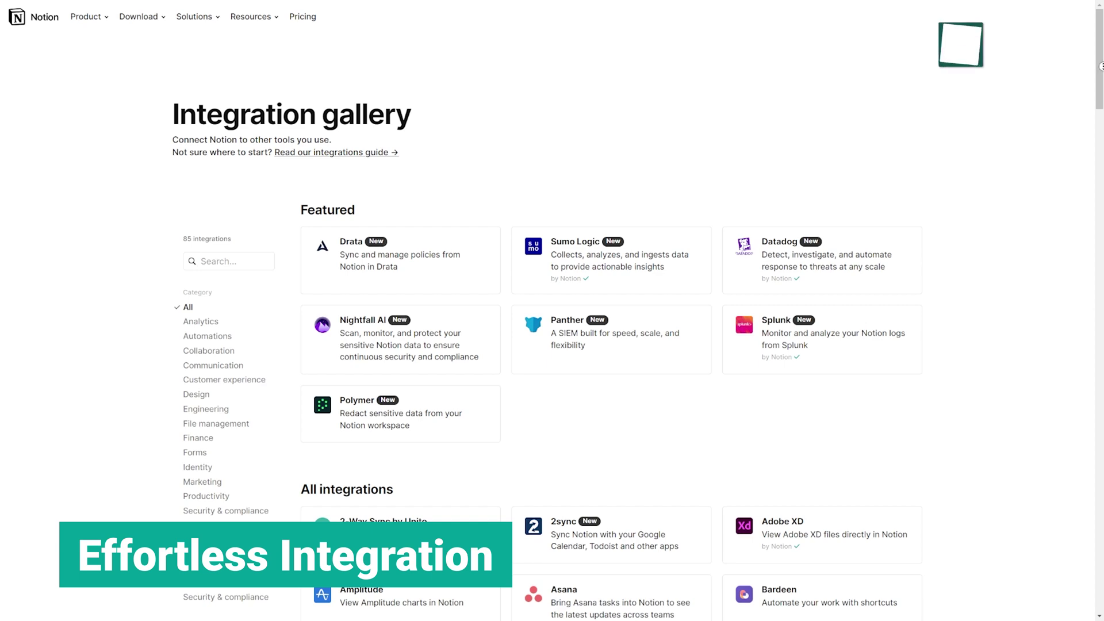
scroll(609, 322, "down", 4)
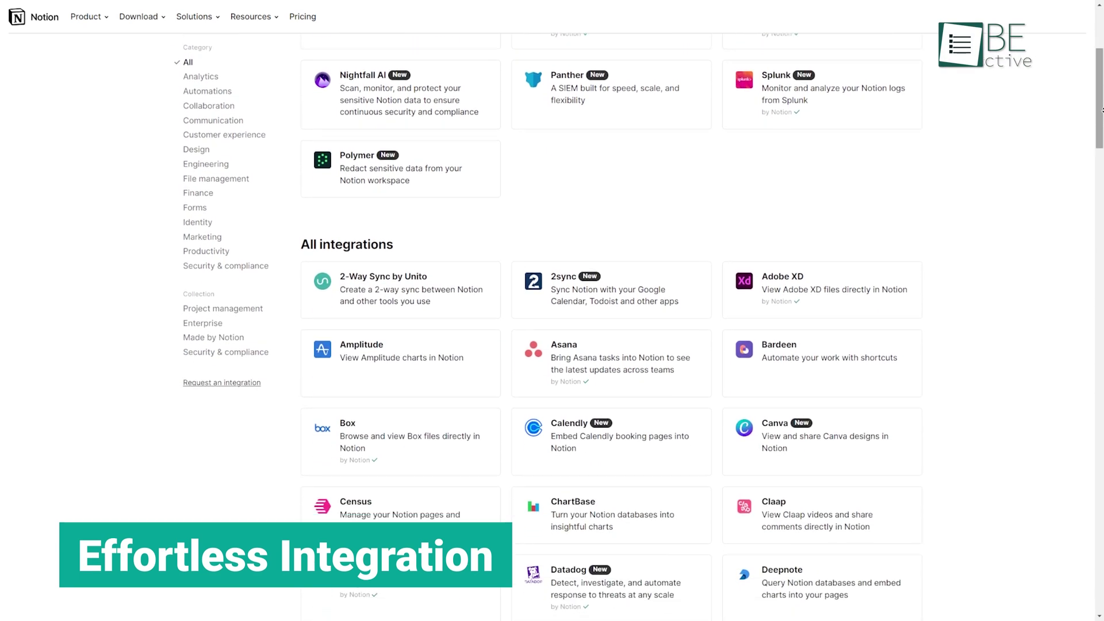
scroll(609, 322, "down", 7)
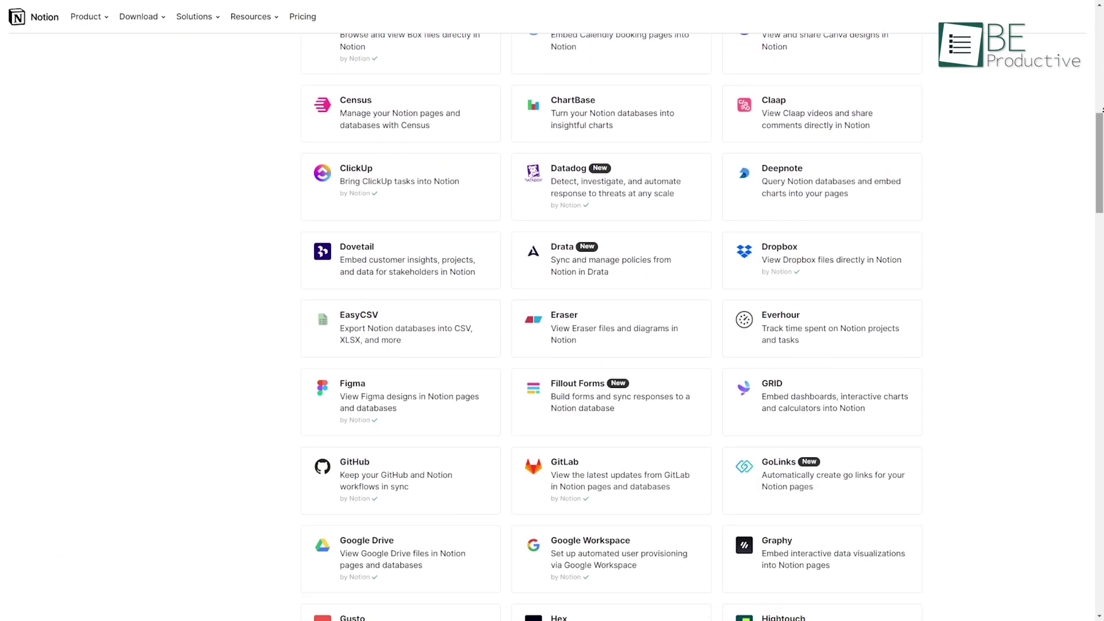
Step: Browse the integration gallery, then open the Q4 row's Year options in the tracker
scroll(609, 322, "down", 7)
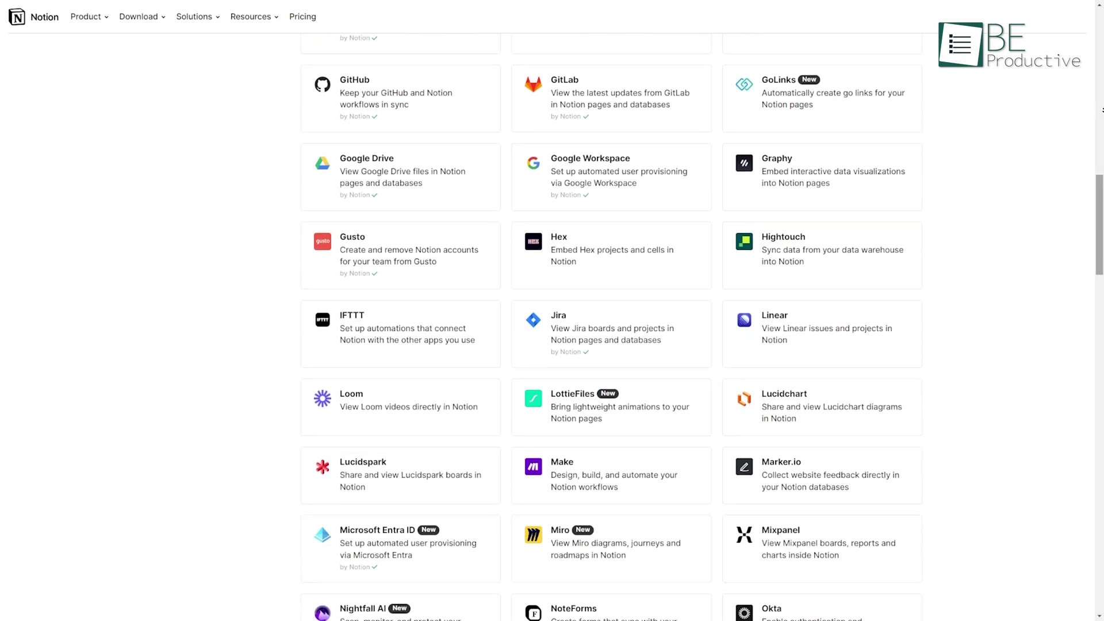
scroll(610, 322, "down", 2)
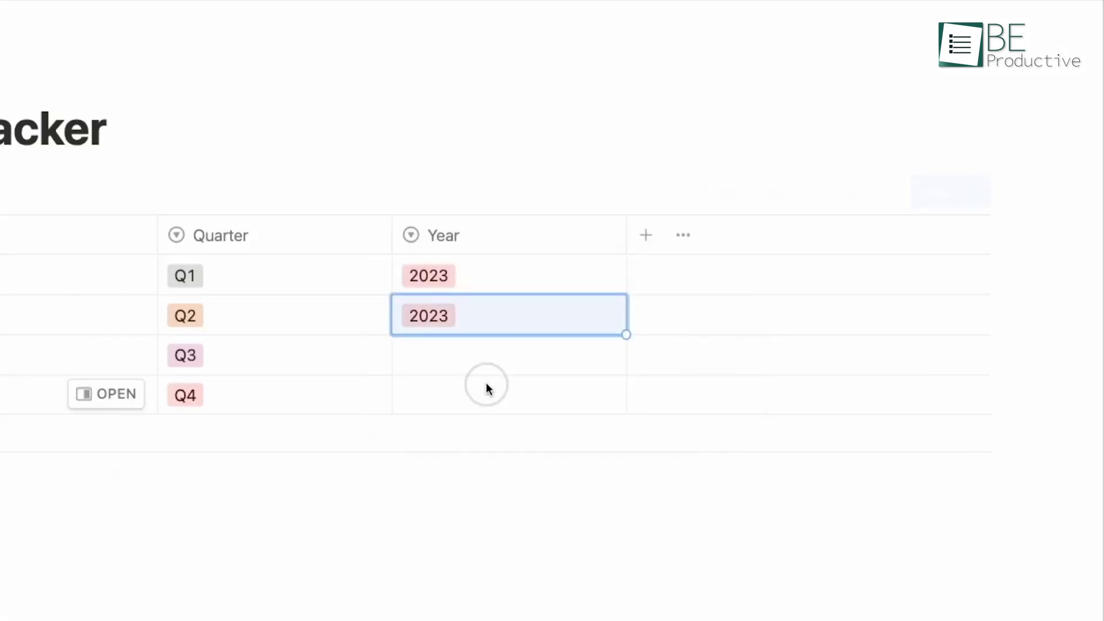
left_click(486, 382)
Step: Set the Year of both Q4 and Q3 to 2023 and widen the Year column
key("Return")
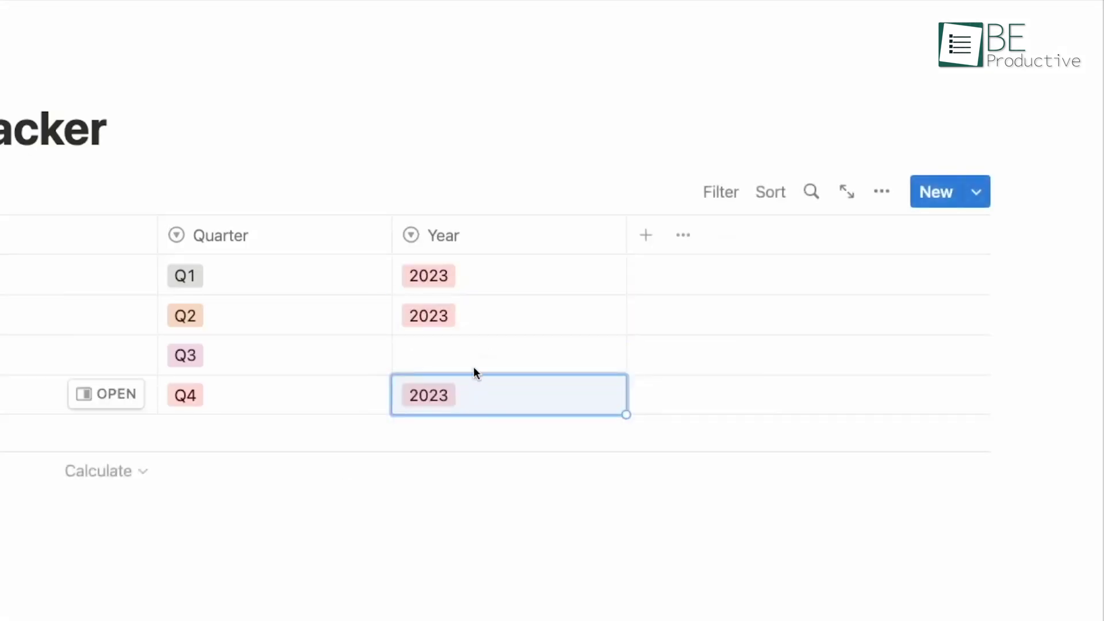
left_click(474, 362)
left_click(485, 424)
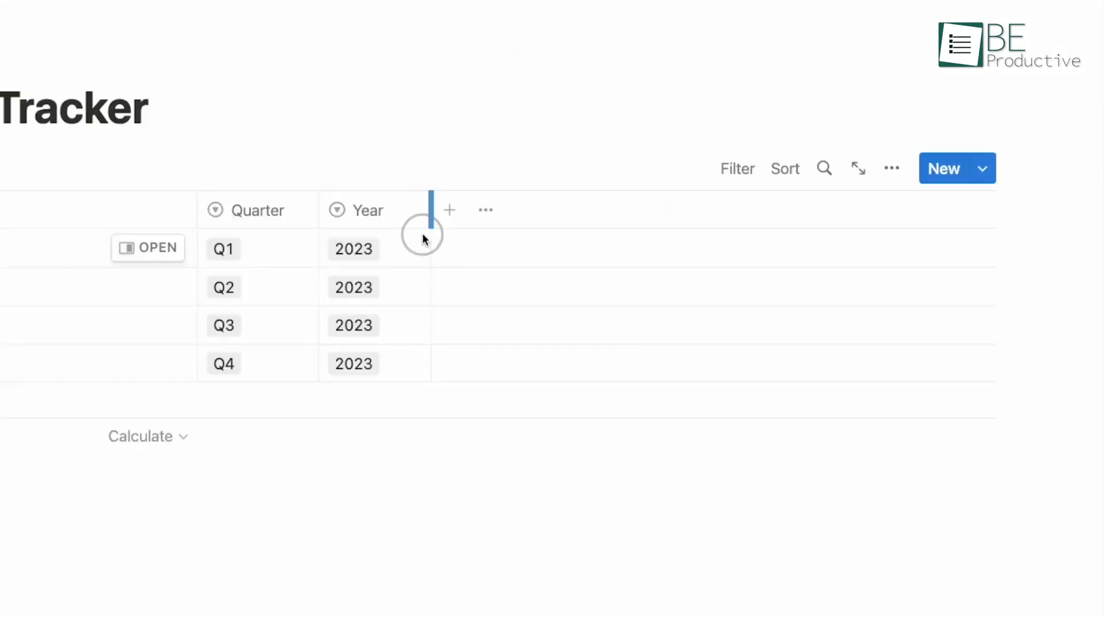
left_click_drag(424, 233, 431, 234)
Step: Add a Date column named Deadline to the Goal Tracker table
left_click(450, 210)
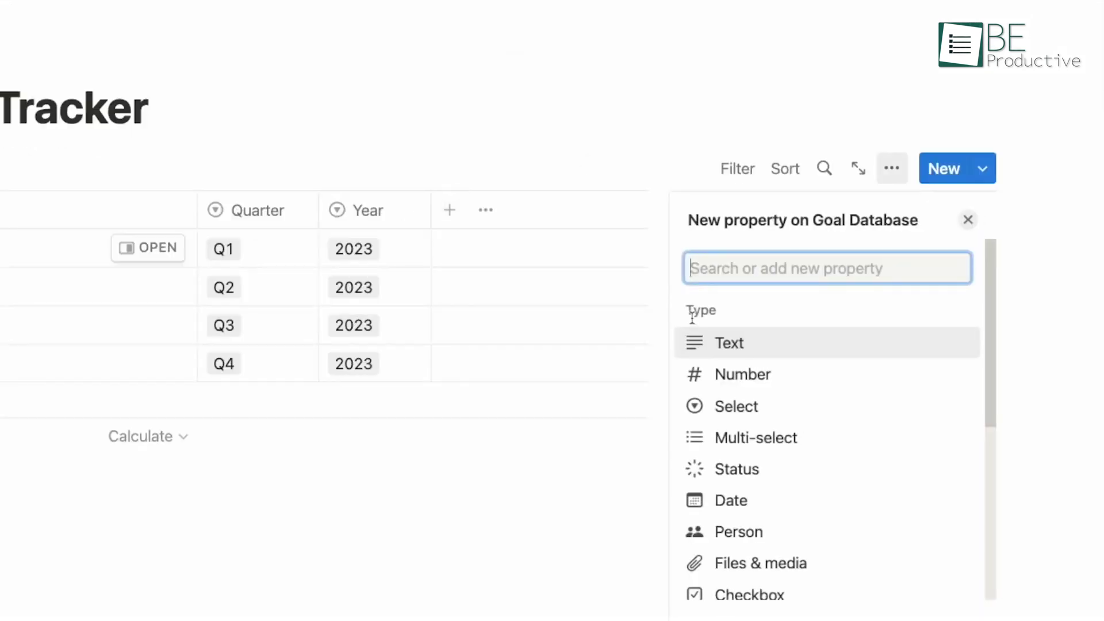
left_click(736, 499)
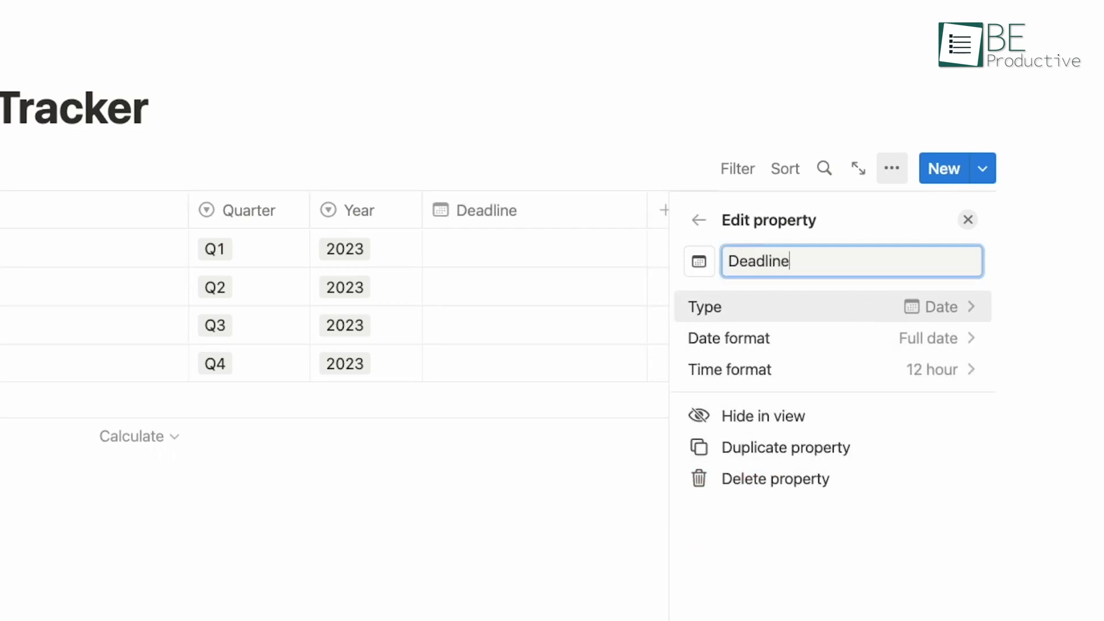
left_click(660, 235)
Step: Add a Checkbox column named Completed, then start a /table block below the table
left_click(610, 210)
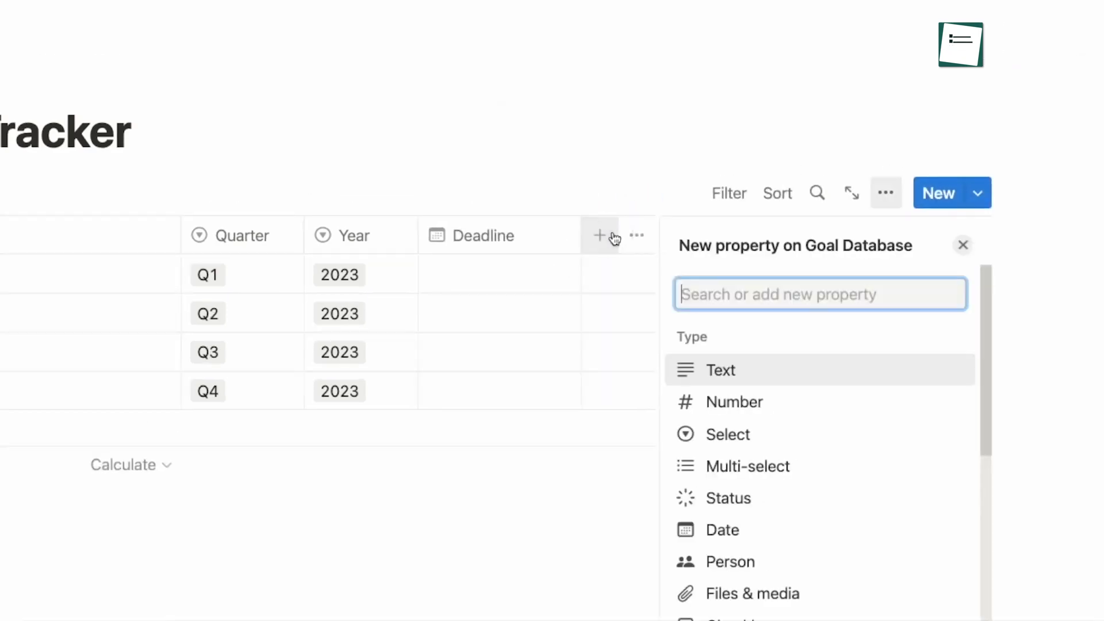
scroll(756, 404, "down", 5)
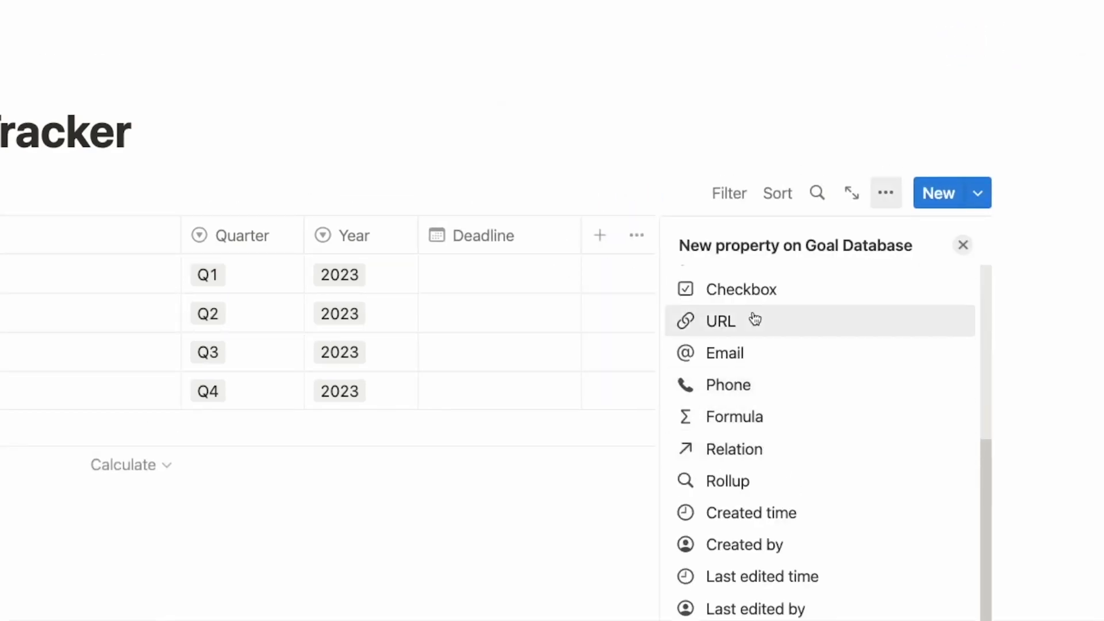
left_click(691, 298)
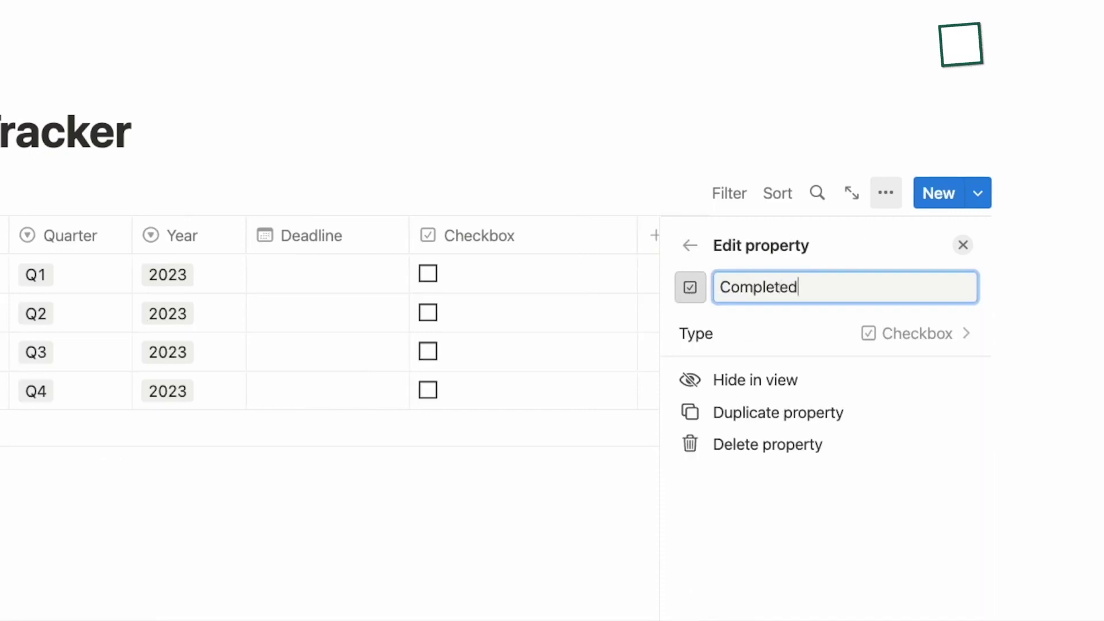
left_click(581, 173)
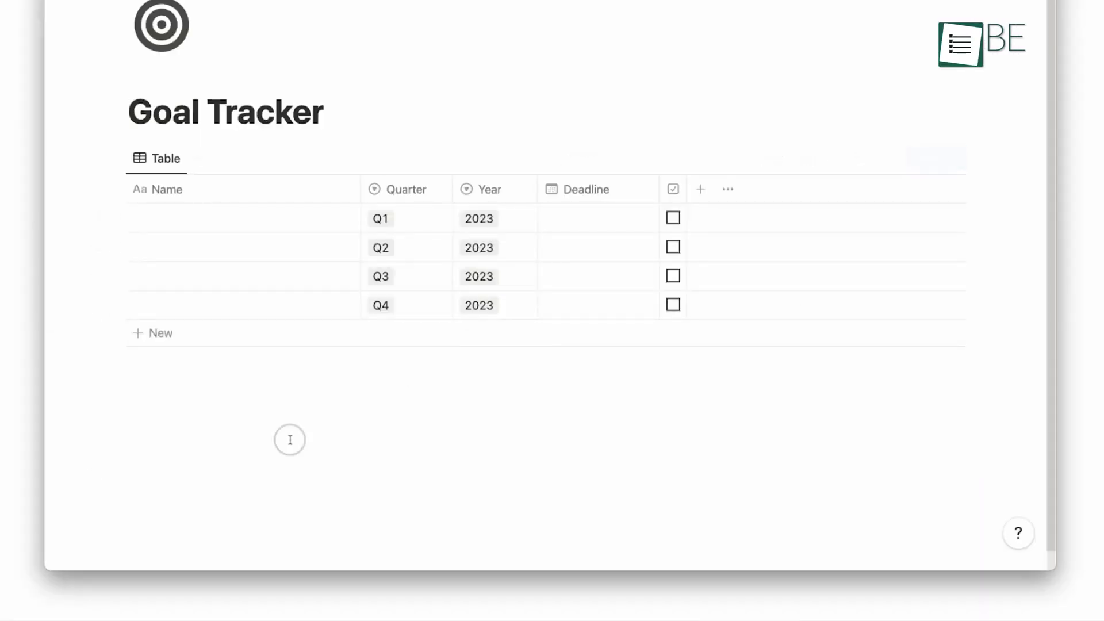
left_click(84, 570)
type("/table")
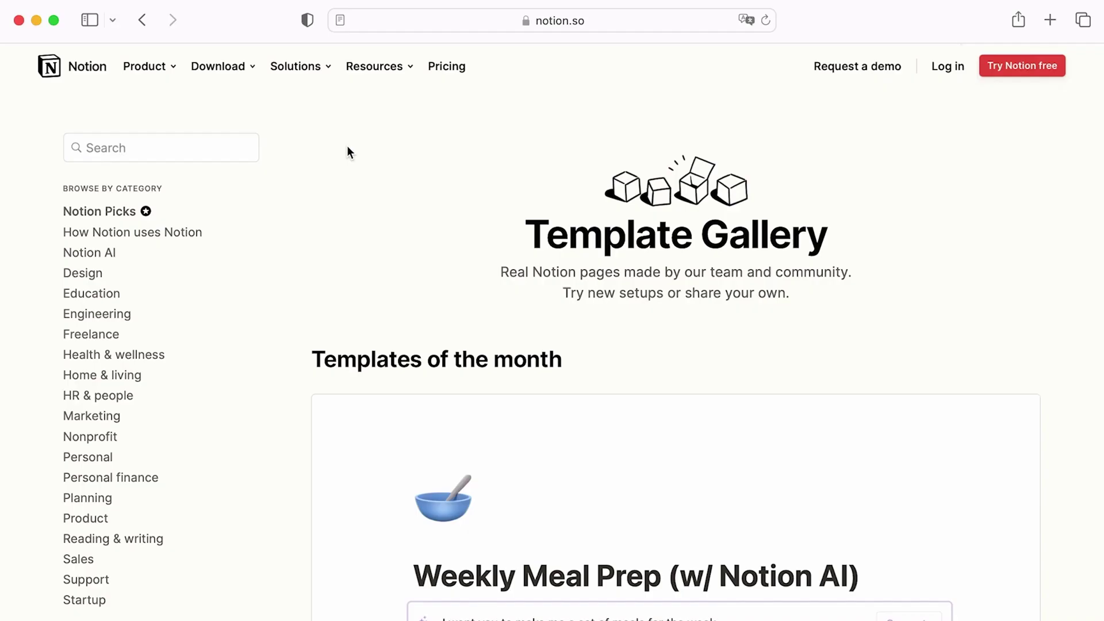
Step: Find Startup in a Box by searching 'startup', view it, and browse its Launch and Fundraise collections
left_click(223, 148)
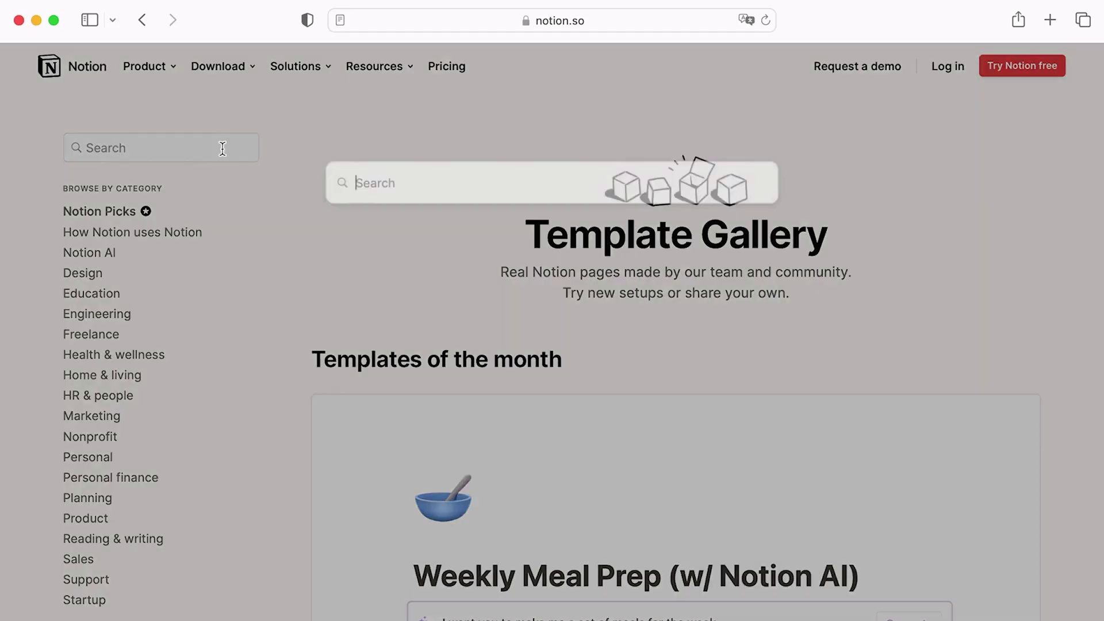
type("startup")
left_click(464, 247)
left_click(353, 378)
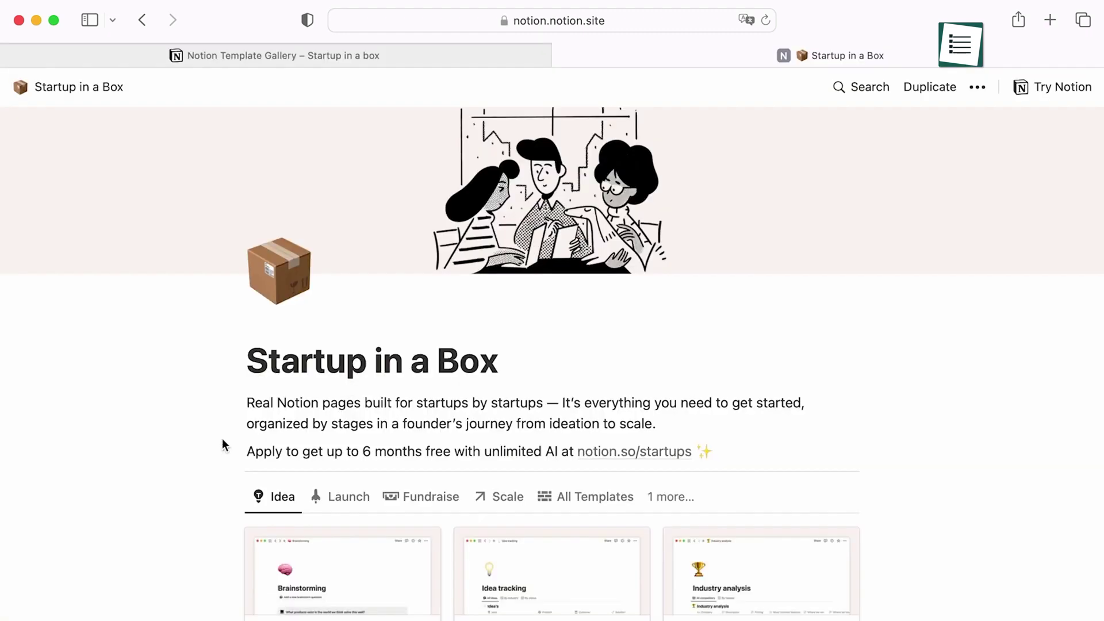
scroll(120, 500, "down", 4)
scroll(119, 499, "down", 3)
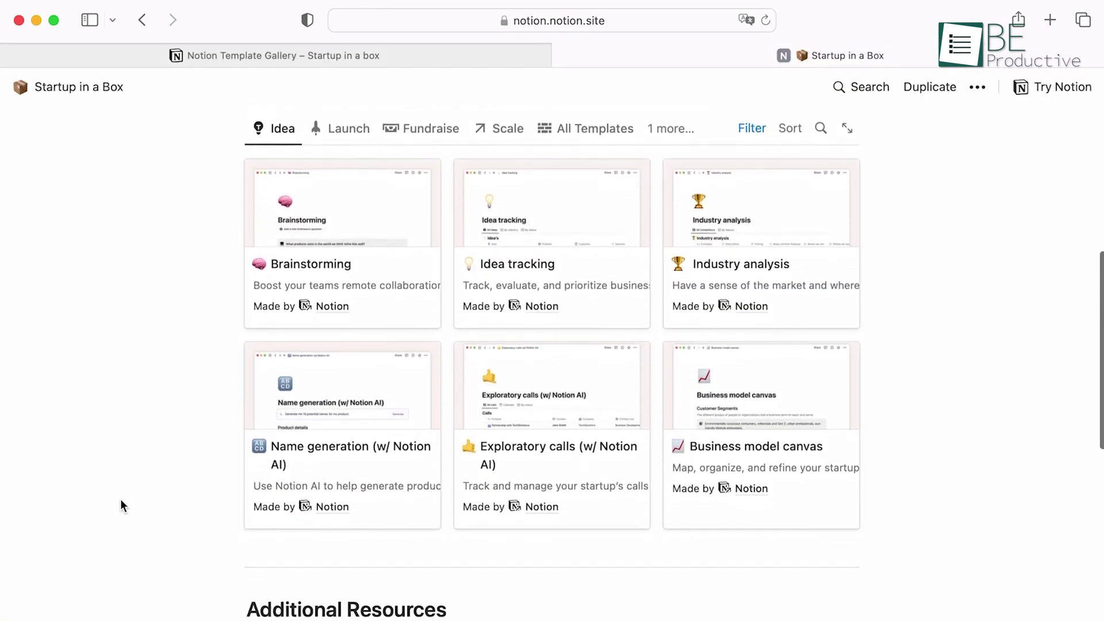
left_click(344, 141)
left_click(424, 138)
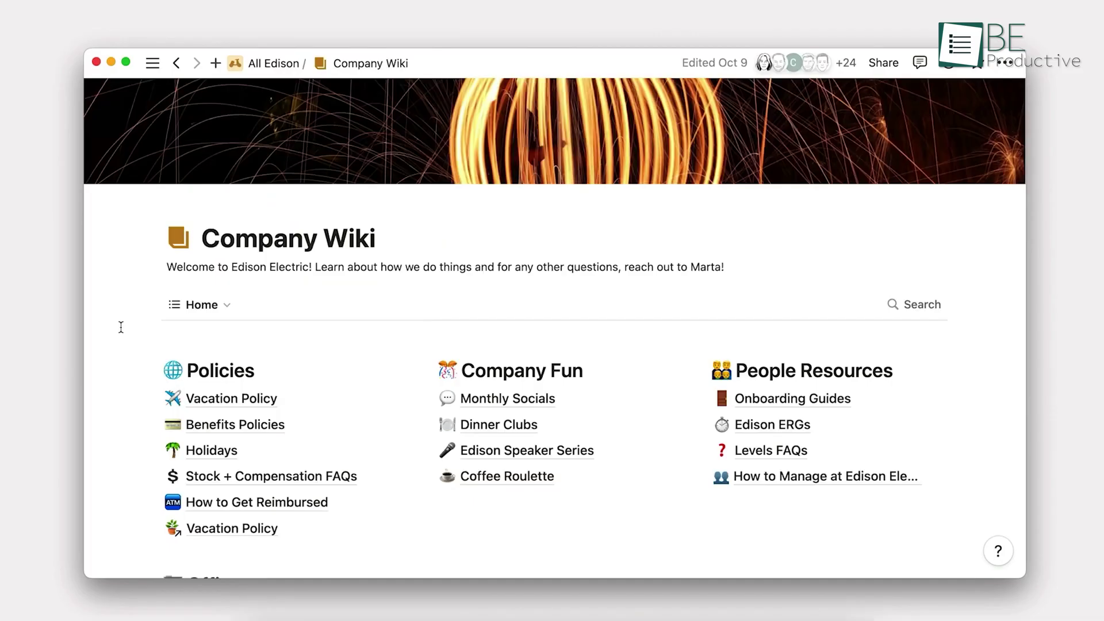
Step: Switch the Company Wiki to its All pages table view
left_click(196, 303)
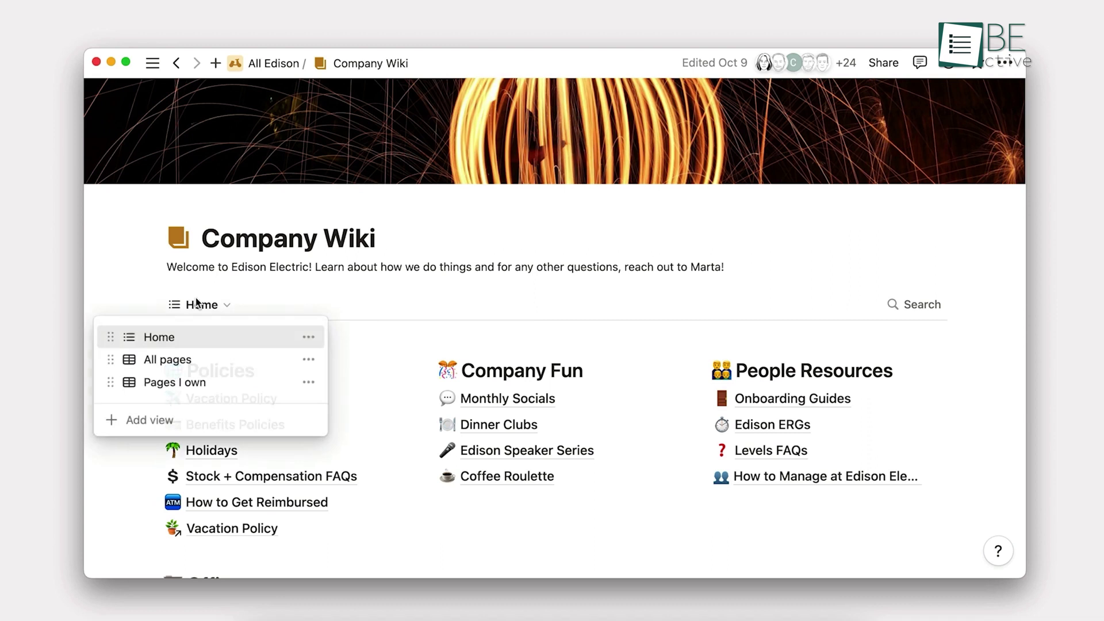
left_click(206, 362)
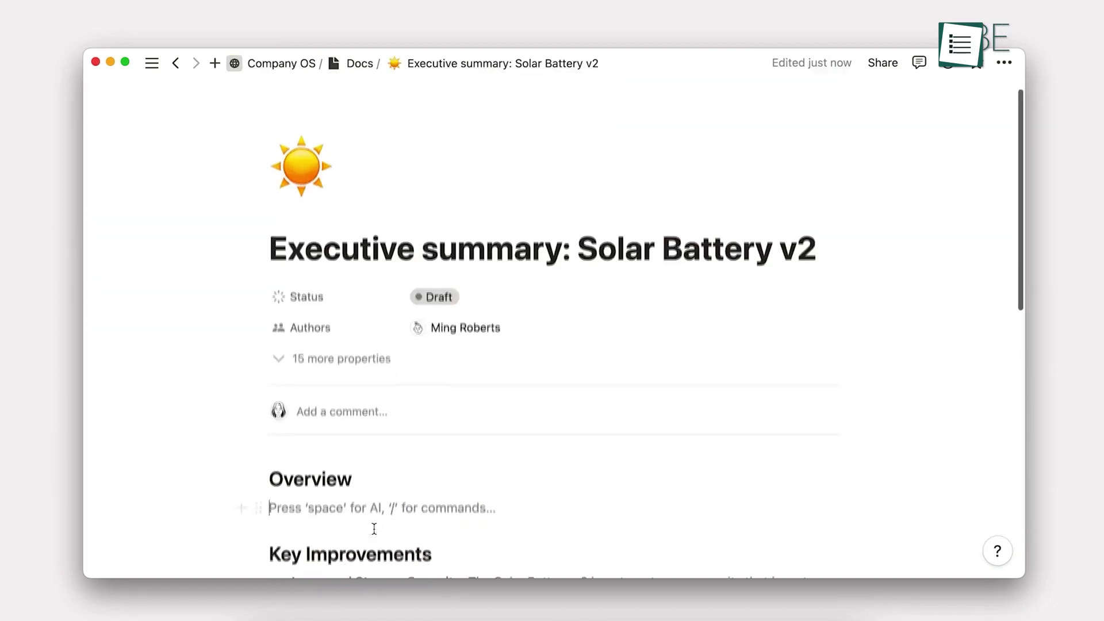
scroll(375, 528, "down", 3)
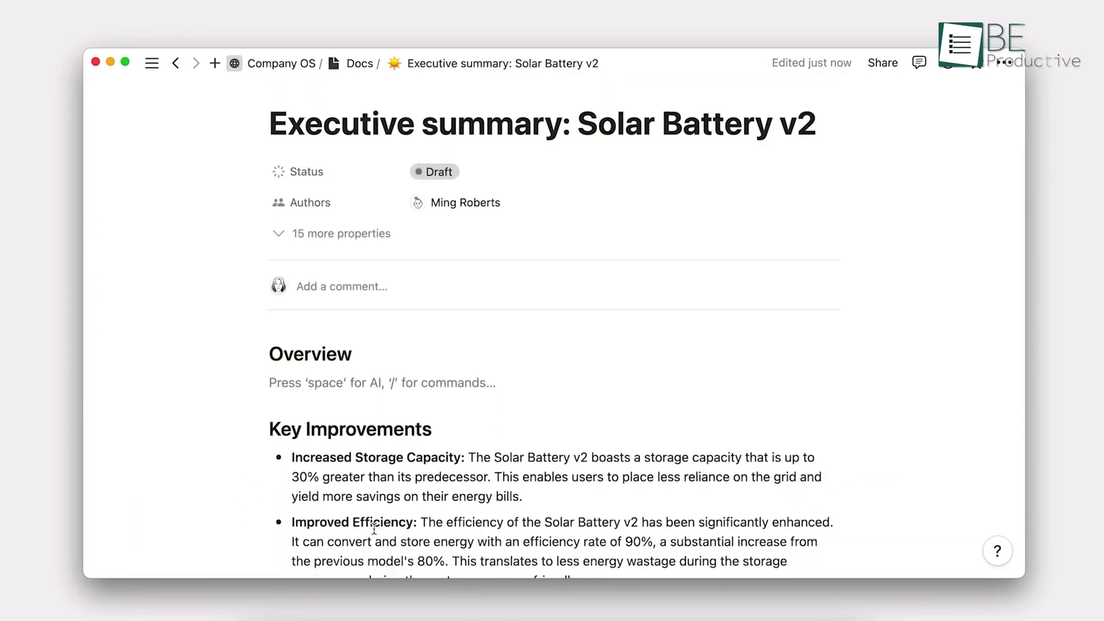
Step: Paste the synced paragraph under Overview in the Solar Battery v2 executive summary
type("As the demand for urban mobility increases, there is a growing need for sustainable and eco-friendly transportation options. However, current battery technology for electric bikes and scooters has limitations in terms of range and charging time, which can impact their usability and appeal to consumers. Therefore, investing in a next-generation solar-powered battery for these vehicles can address these issues and provide a more practical and sustainable solution for urban mobility.")
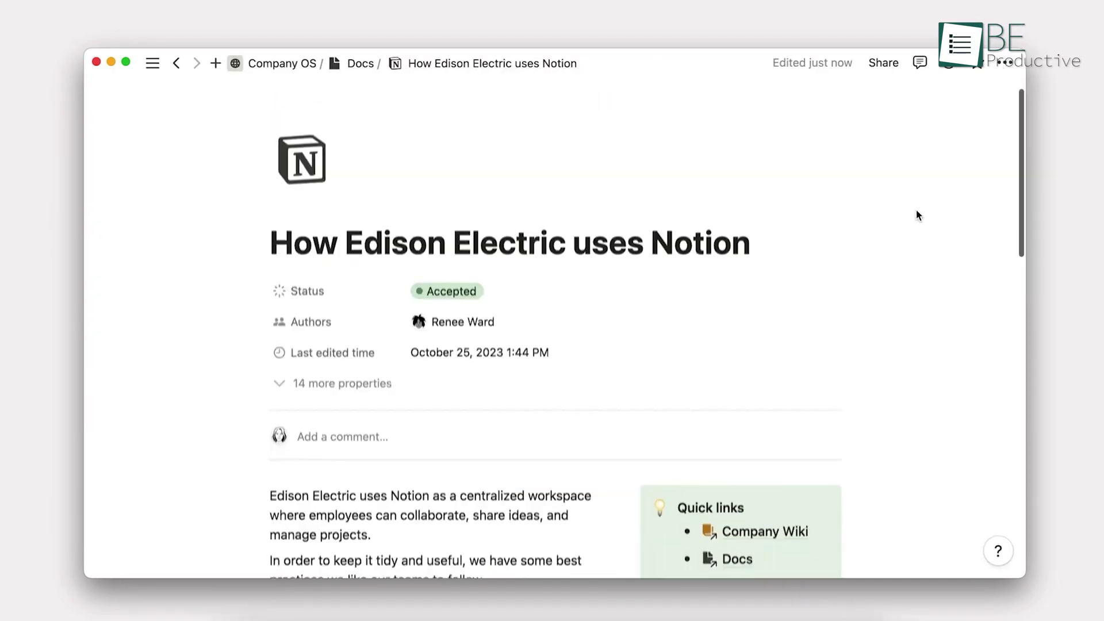
scroll(916, 215, "down", 4)
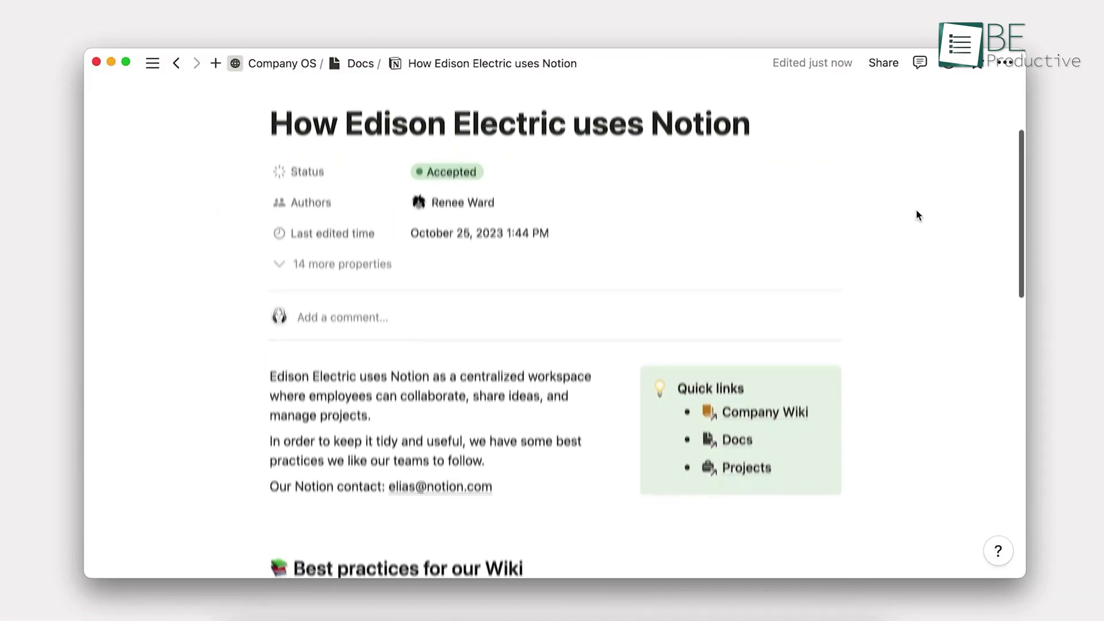
scroll(916, 215, "down", 5)
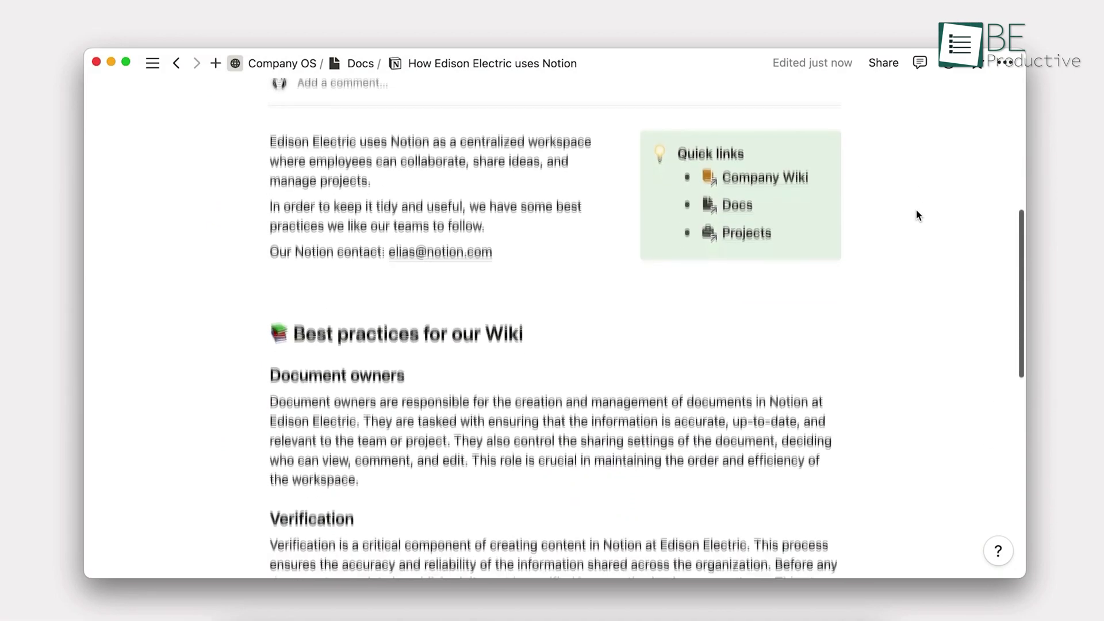
scroll(916, 214, "down", 3)
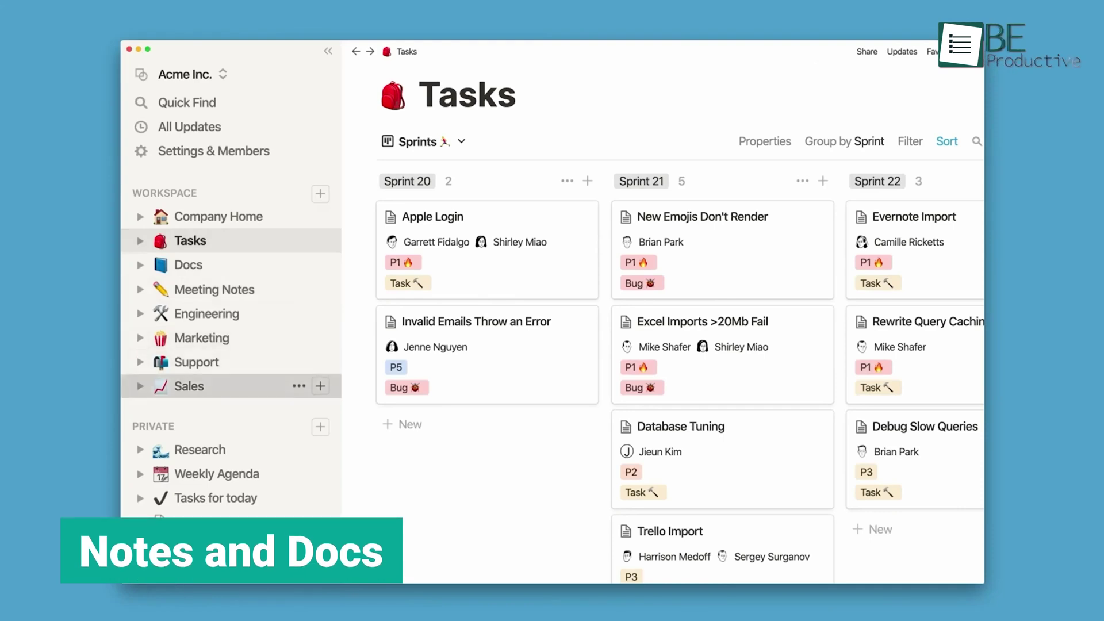
Step: Visit the Sales, Marketing and Engineering pages of the Acme Inc. workspace in turn
left_click(190, 386)
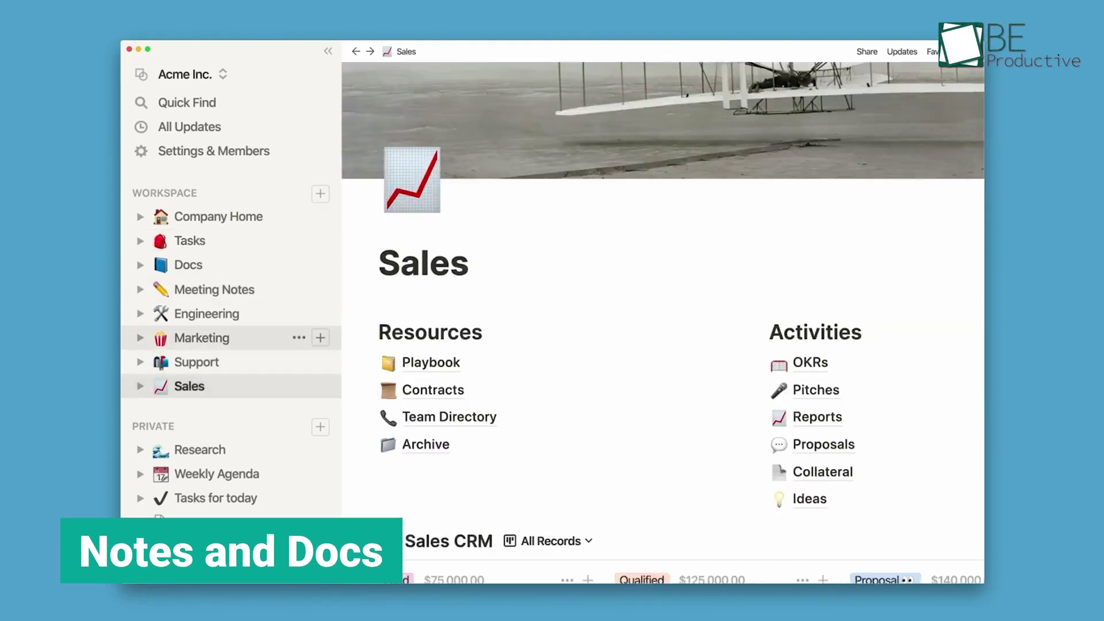
left_click(201, 338)
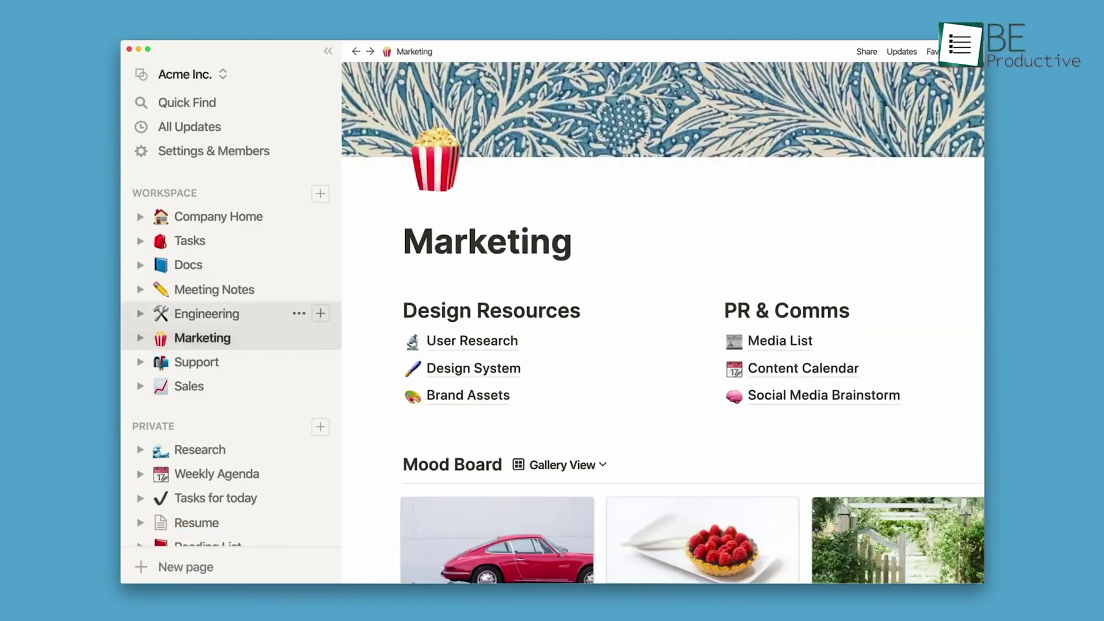
left_click(207, 313)
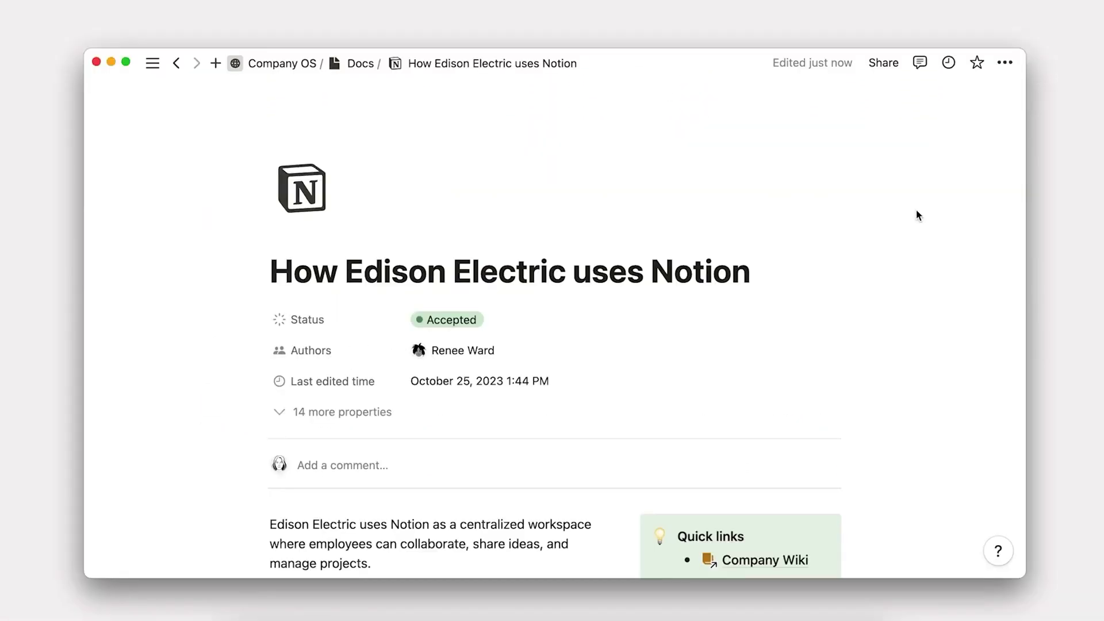
scroll(915, 211, "down", 5)
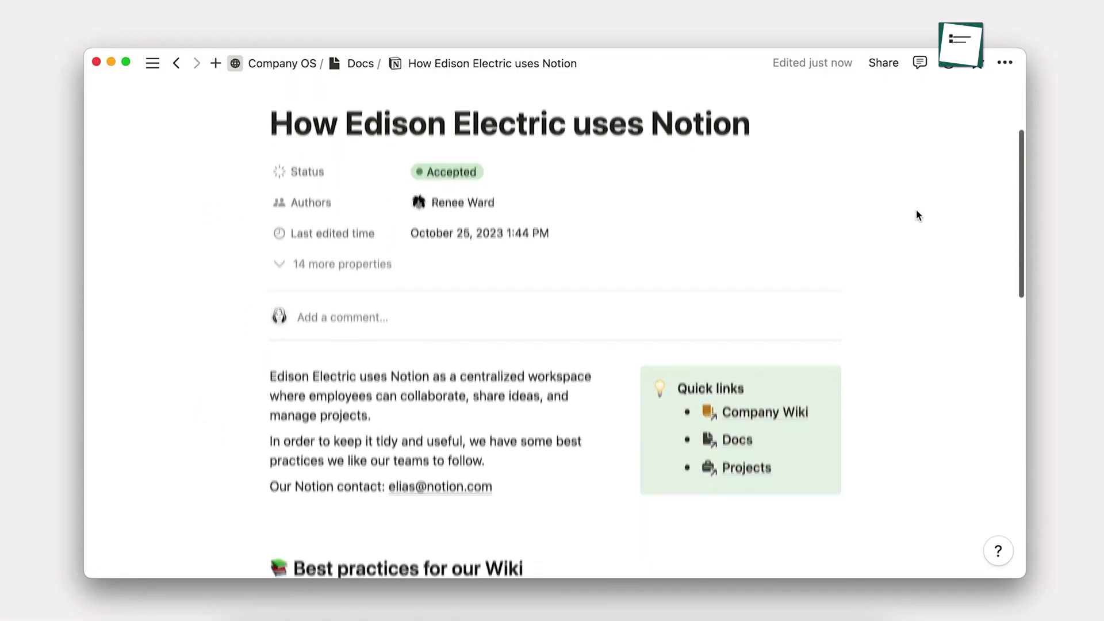
scroll(916, 211, "down", 5)
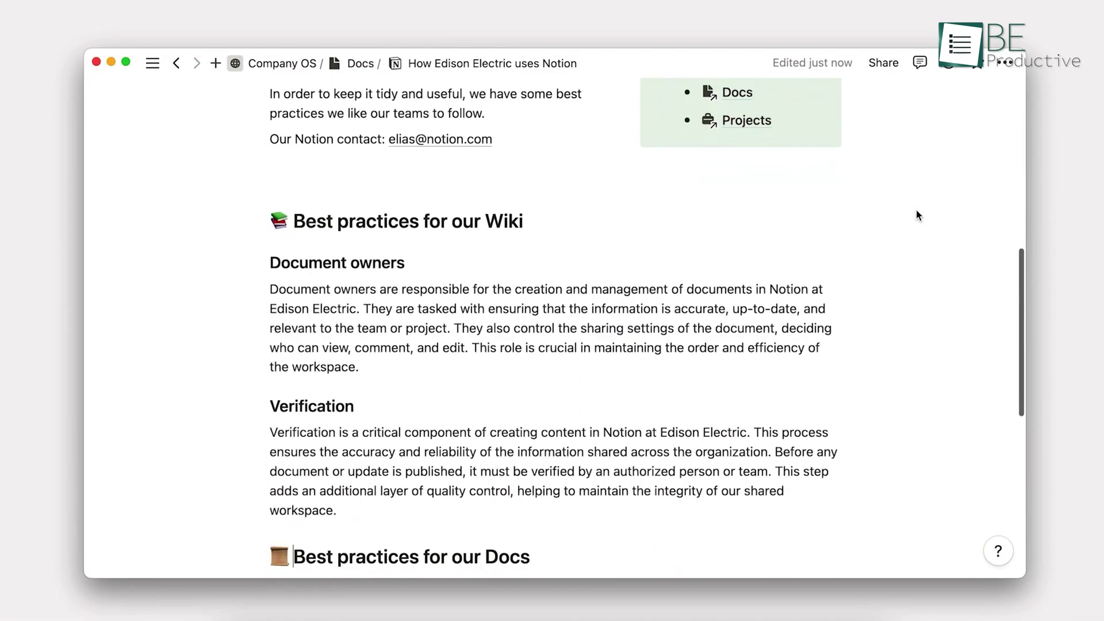
scroll(916, 215, "down", 2)
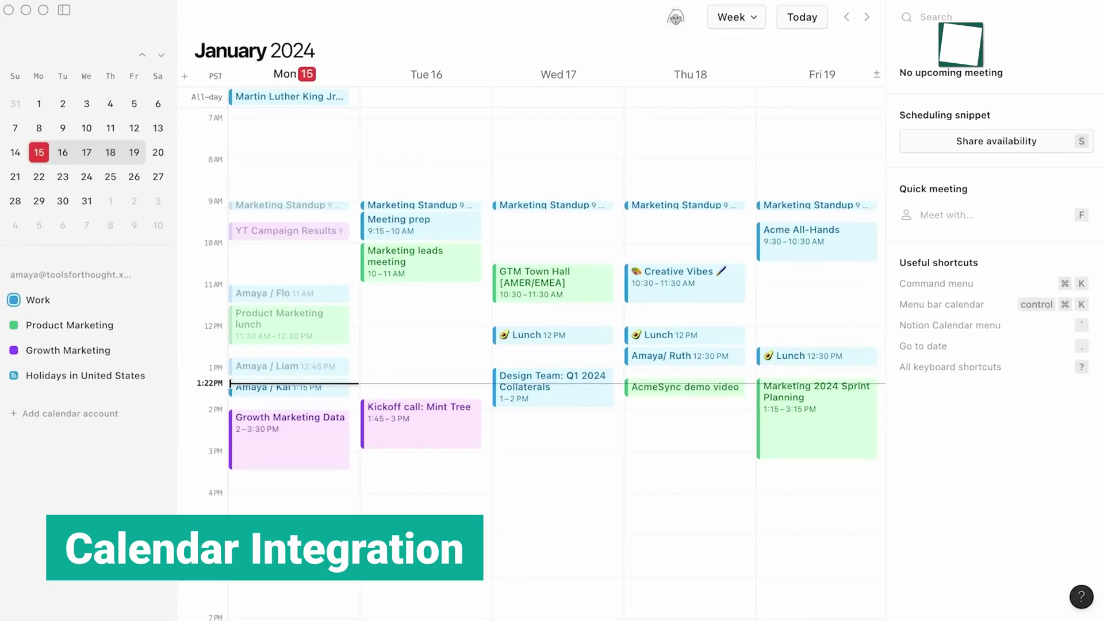
Step: Connect a second Google account's Personal and Kids calendars, toggle Personal's visibility, then open Notion Calendar
left_click(86, 414)
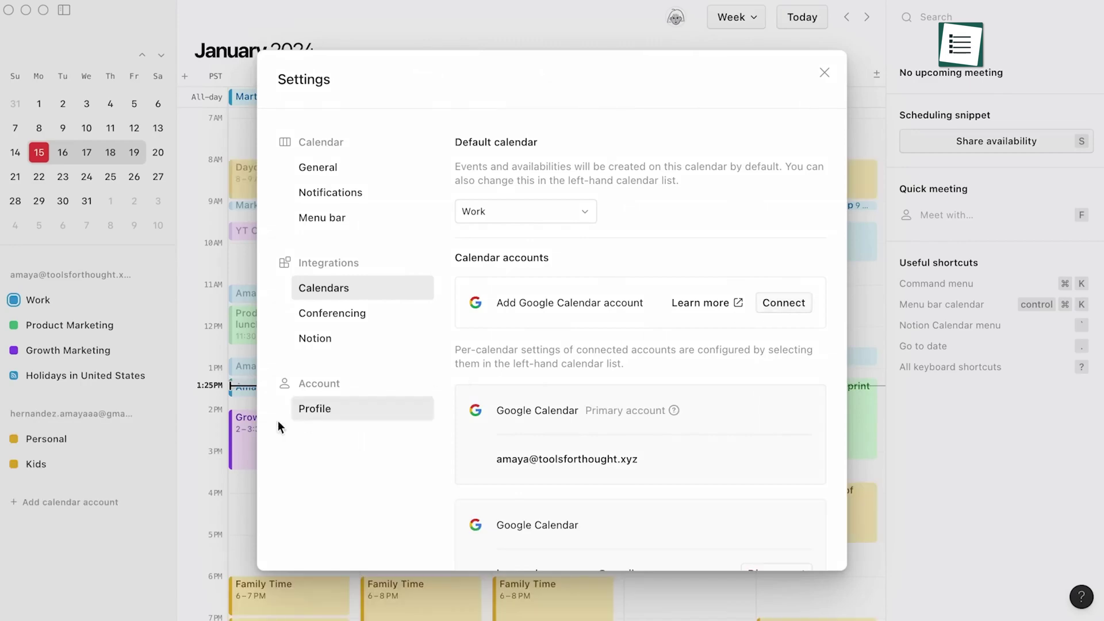
left_click(137, 435)
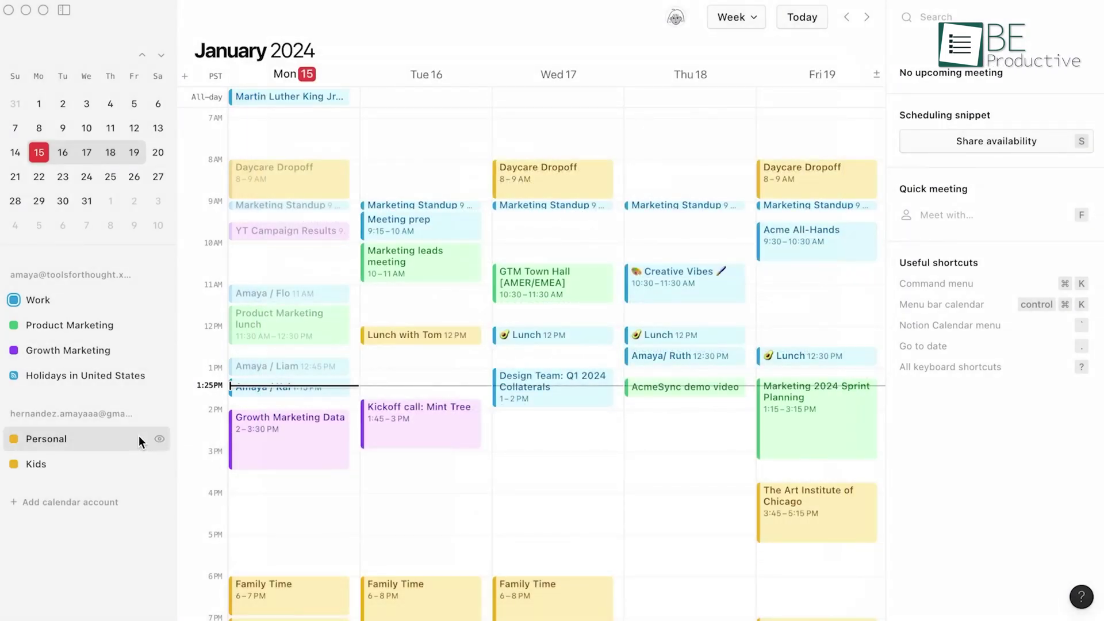
left_click(158, 439)
left_click(158, 438)
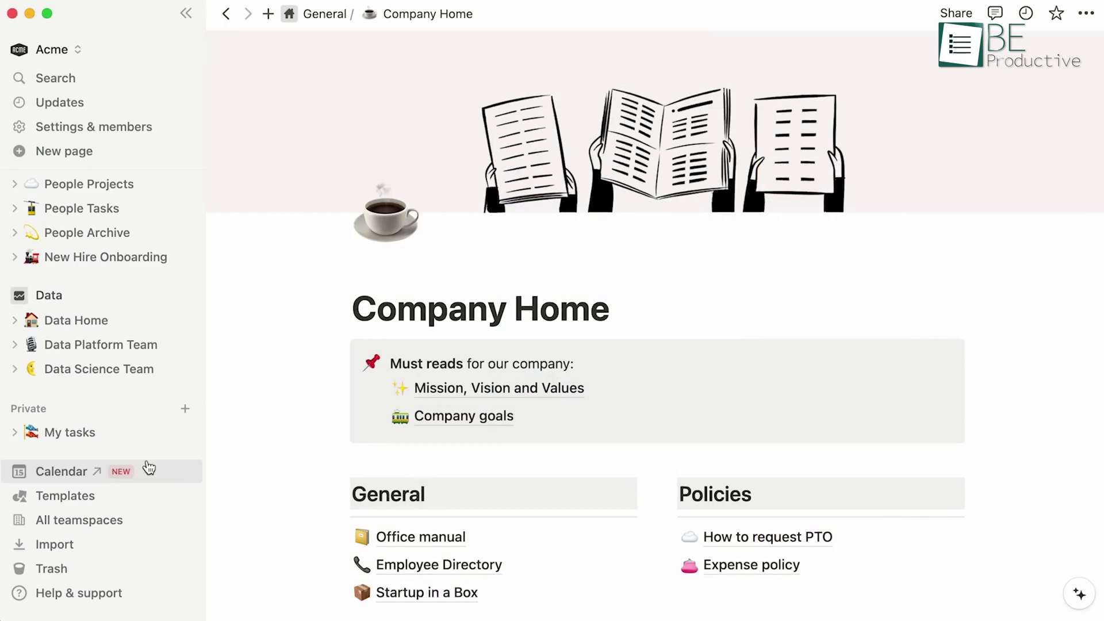
left_click(149, 469)
Step: Add the My tasks database to the calendar and shorten the Review Acme Academy + send notes event
left_click(126, 584)
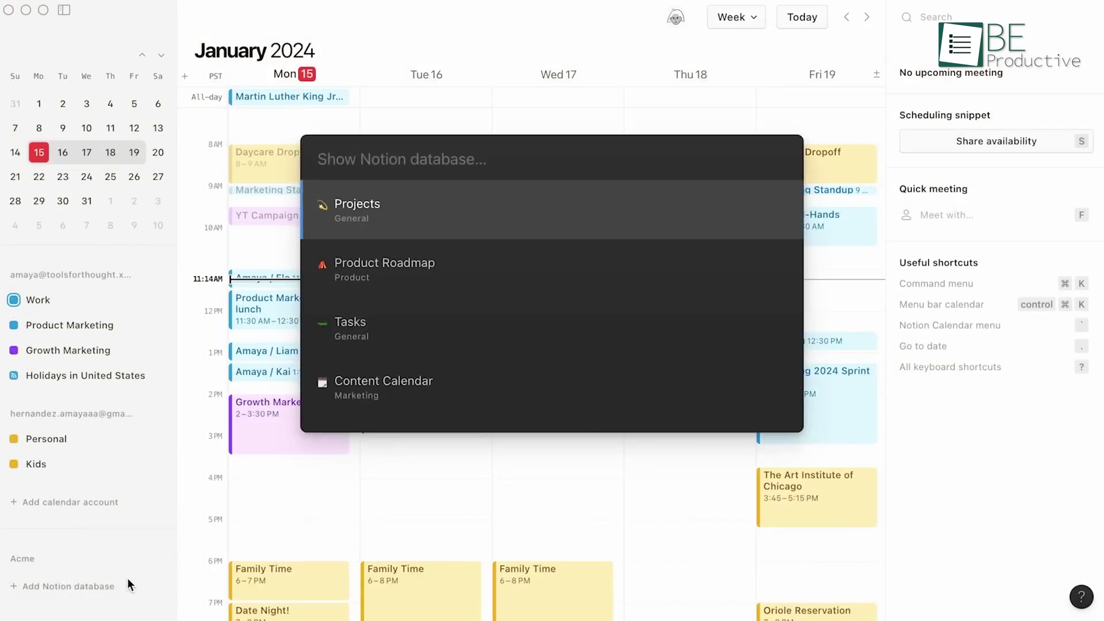
type("my t")
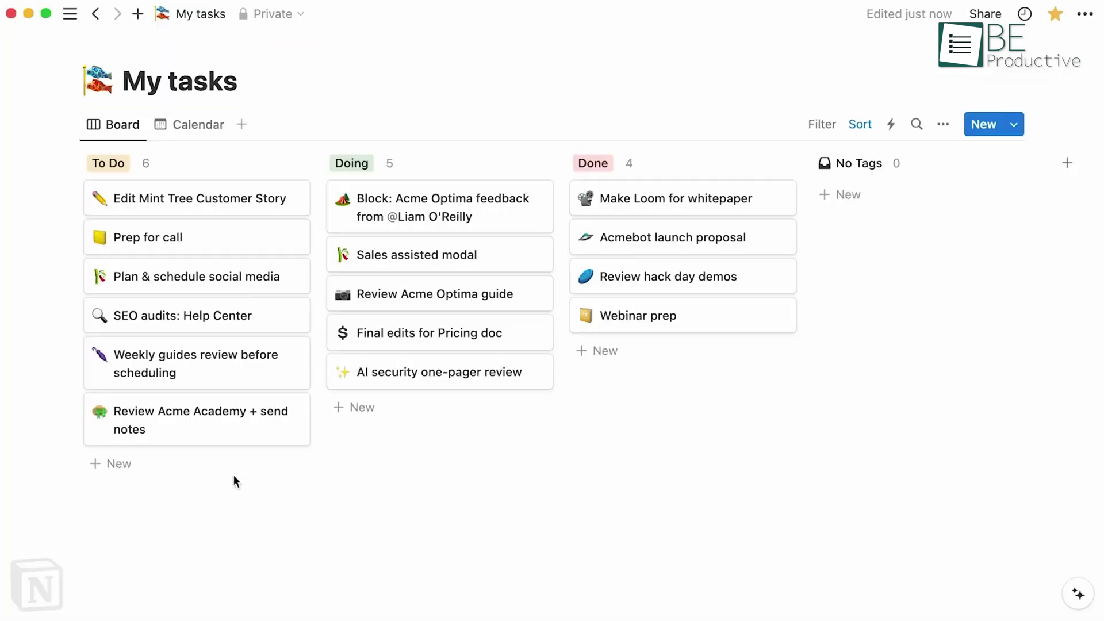
left_click(265, 437)
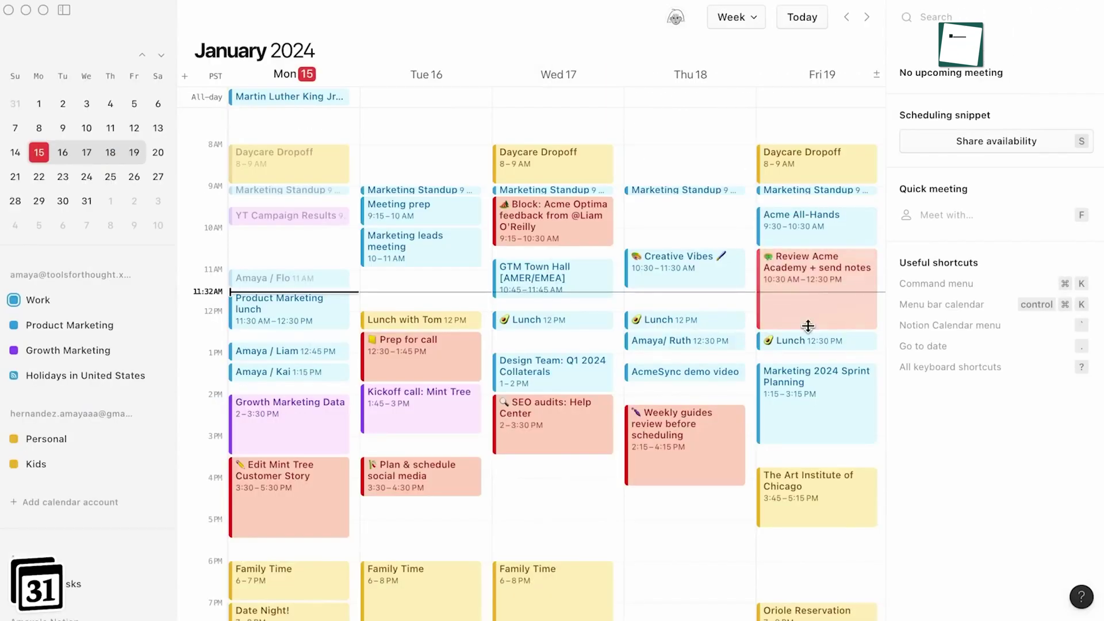
left_click_drag(807, 326, 808, 318)
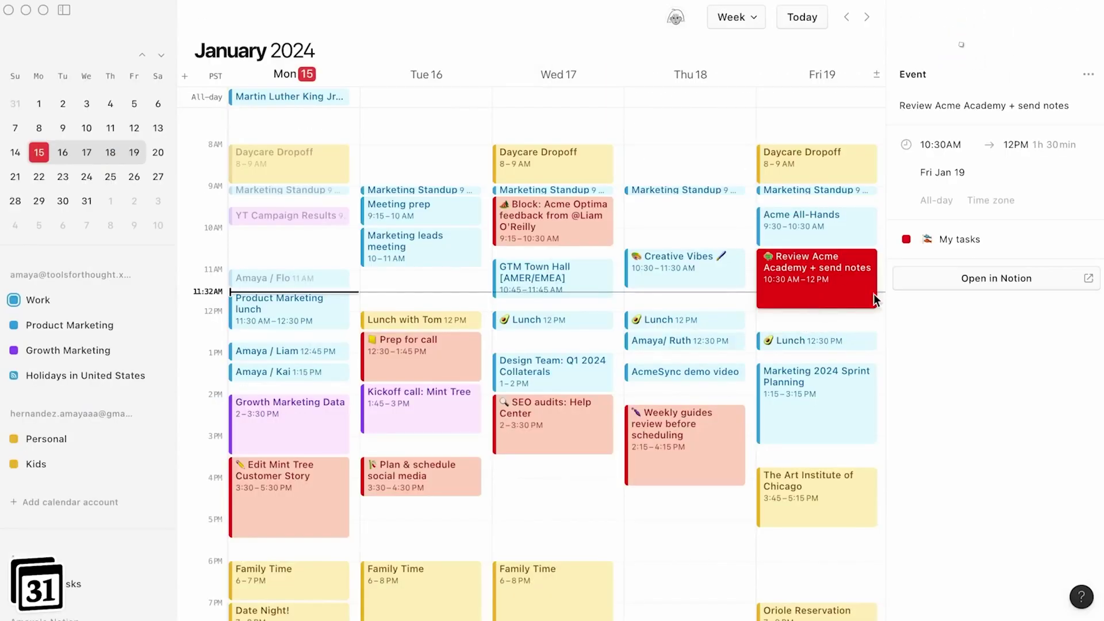
left_click(977, 277)
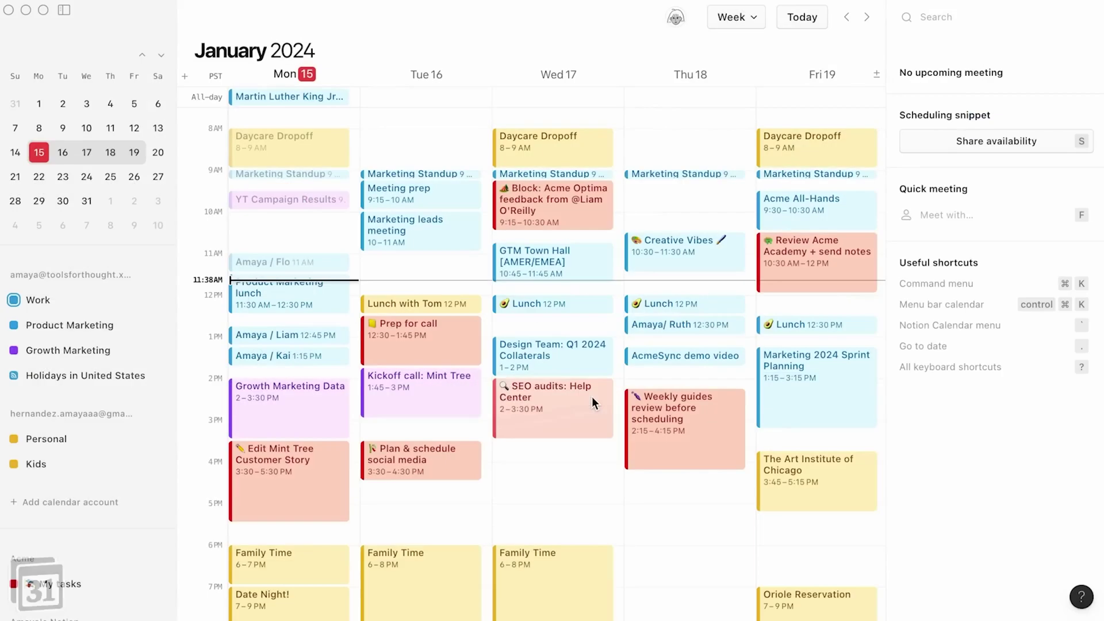
Step: Add the Product Roadmap database to the calendar and bring up Lee Design Studio's publishing options
left_click(165, 558)
left_click(241, 562)
type("product roadmap")
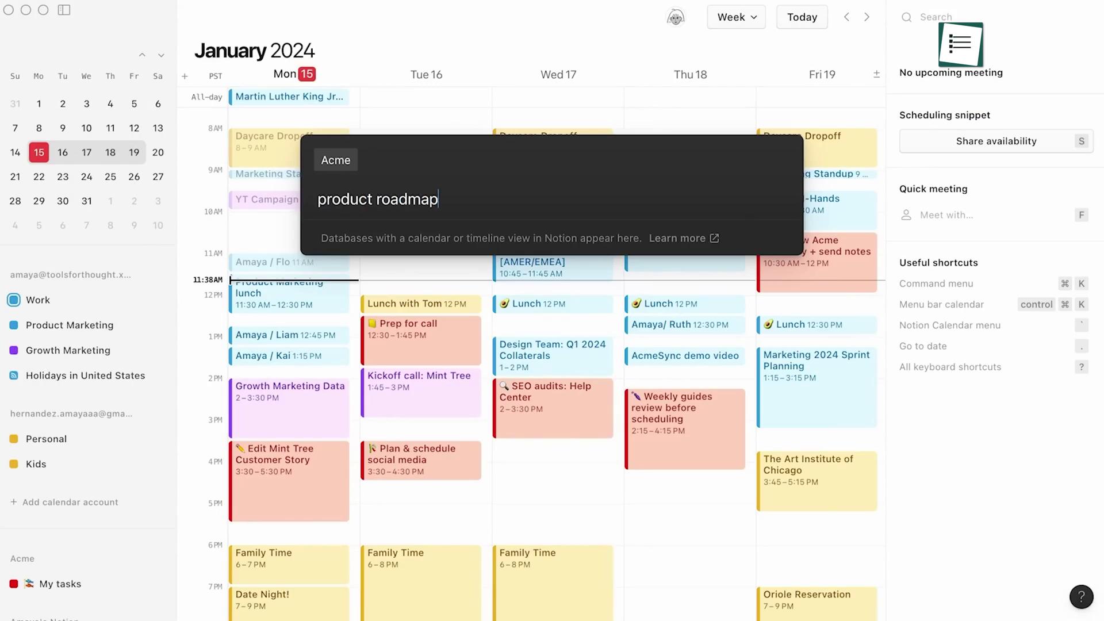
key("Return")
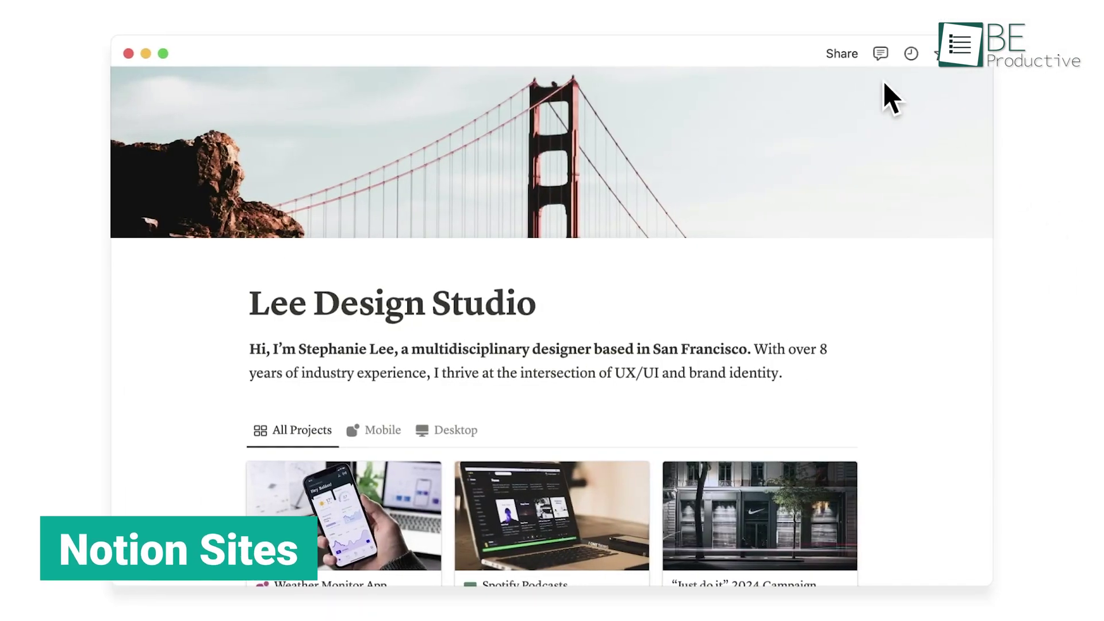
left_click(845, 55)
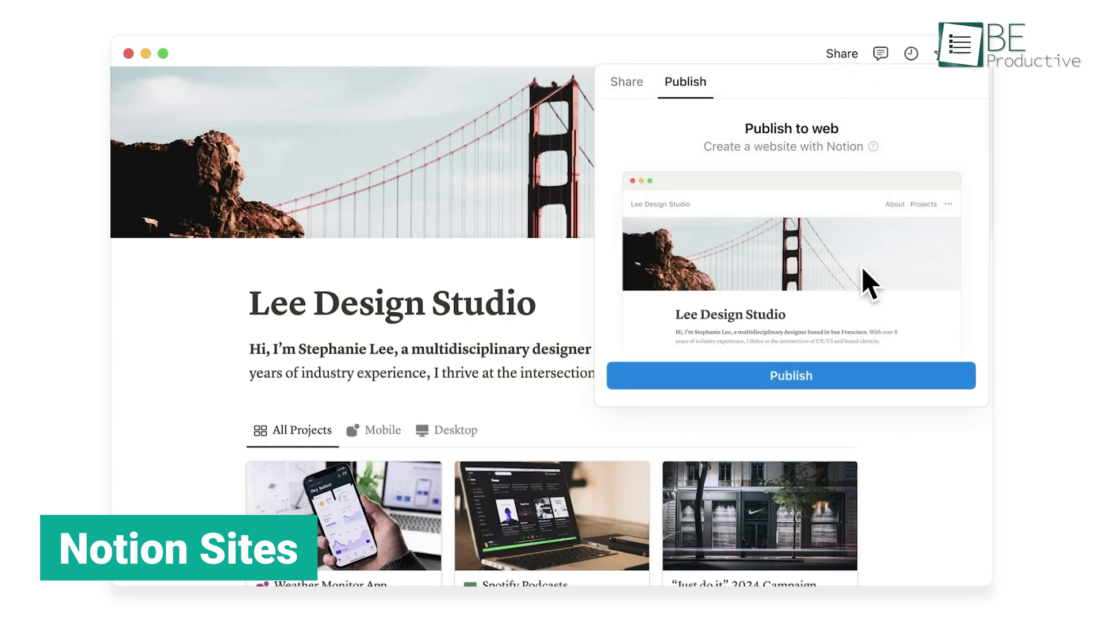
Step: Publish the Lee Design Studio page to the web and open the published site's settings
left_click(817, 375)
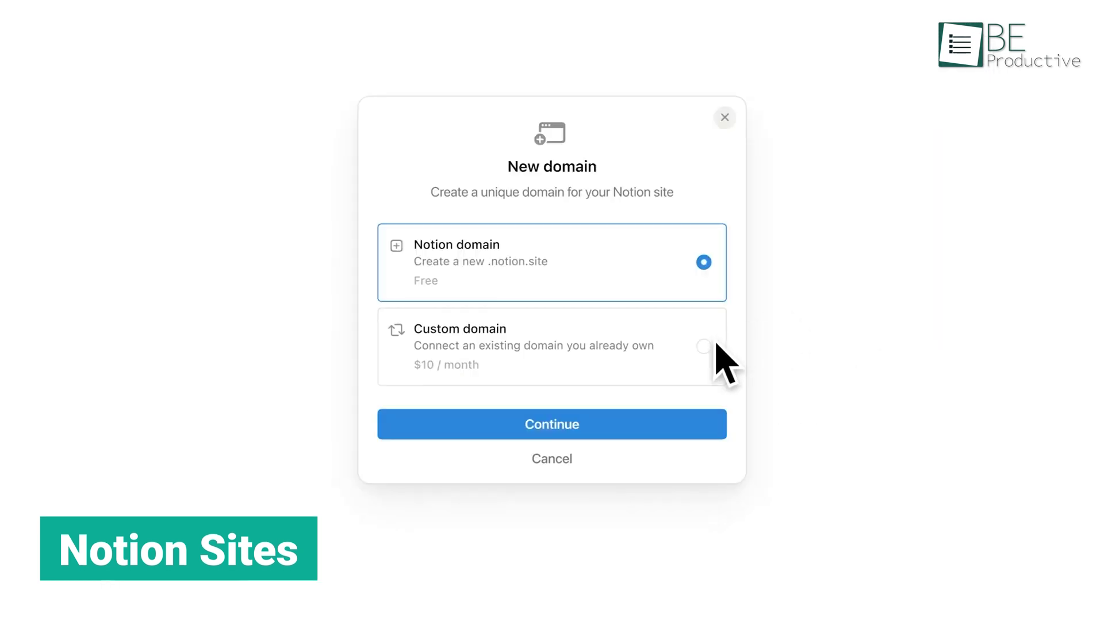
left_click(704, 346)
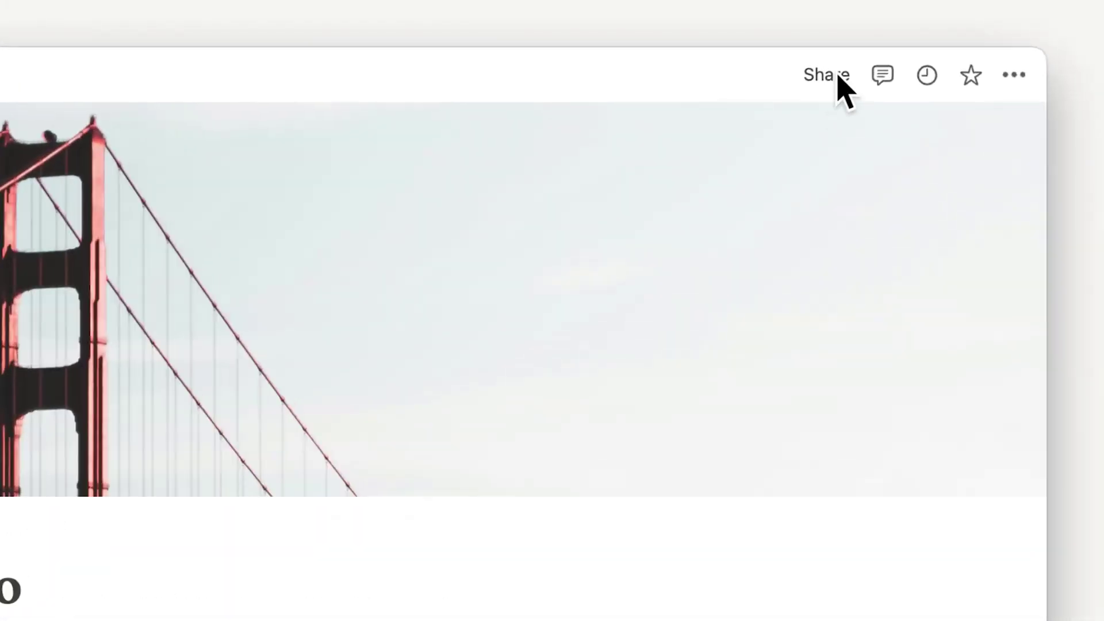
left_click(874, 45)
left_click(879, 247)
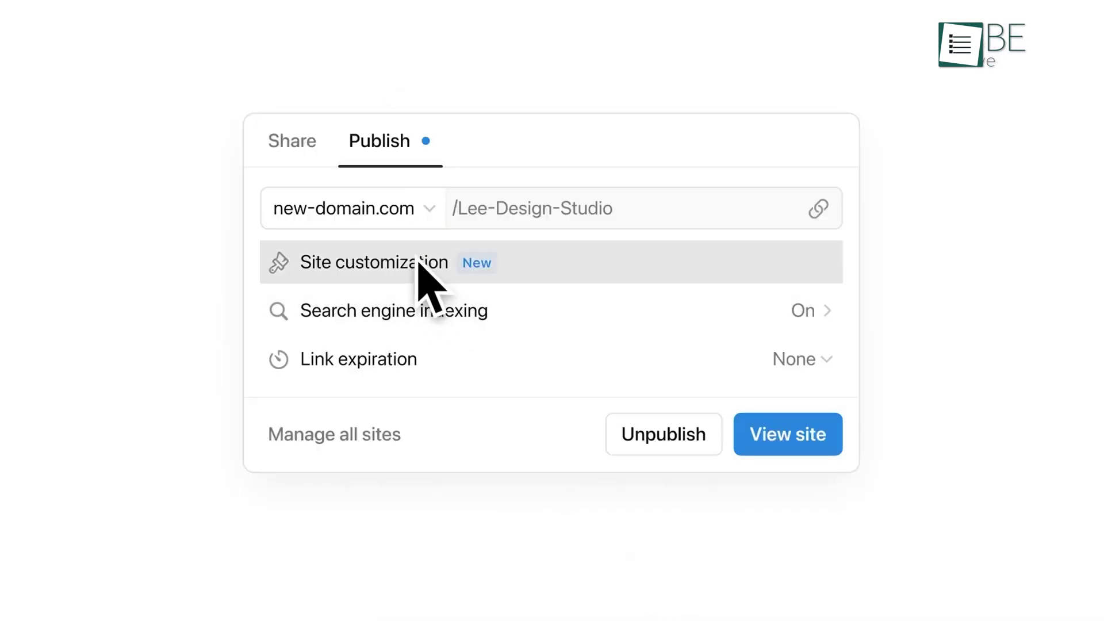
Step: Customize the site: add About to the header navigation and try the dark theme, then light
left_click(419, 257)
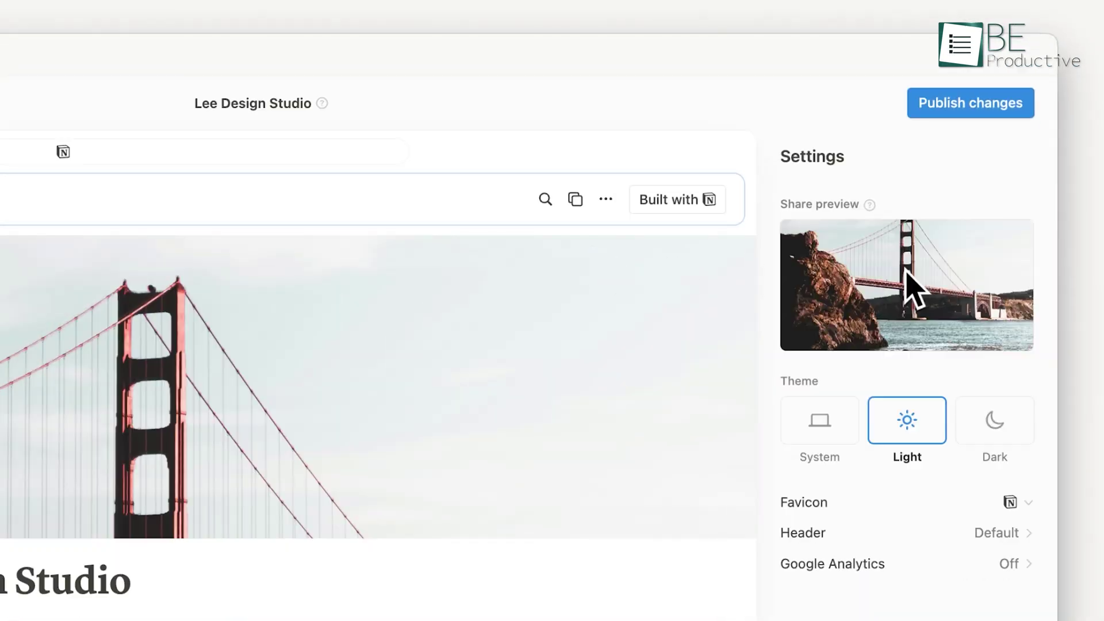
left_click(1029, 532)
left_click(899, 420)
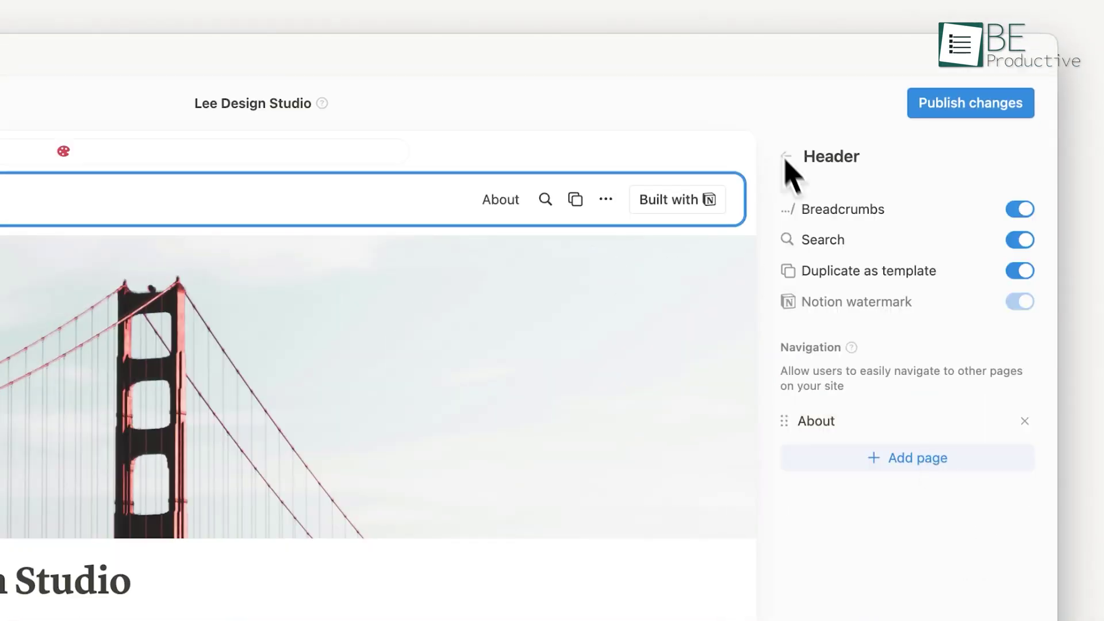
left_click(785, 156)
left_click(994, 420)
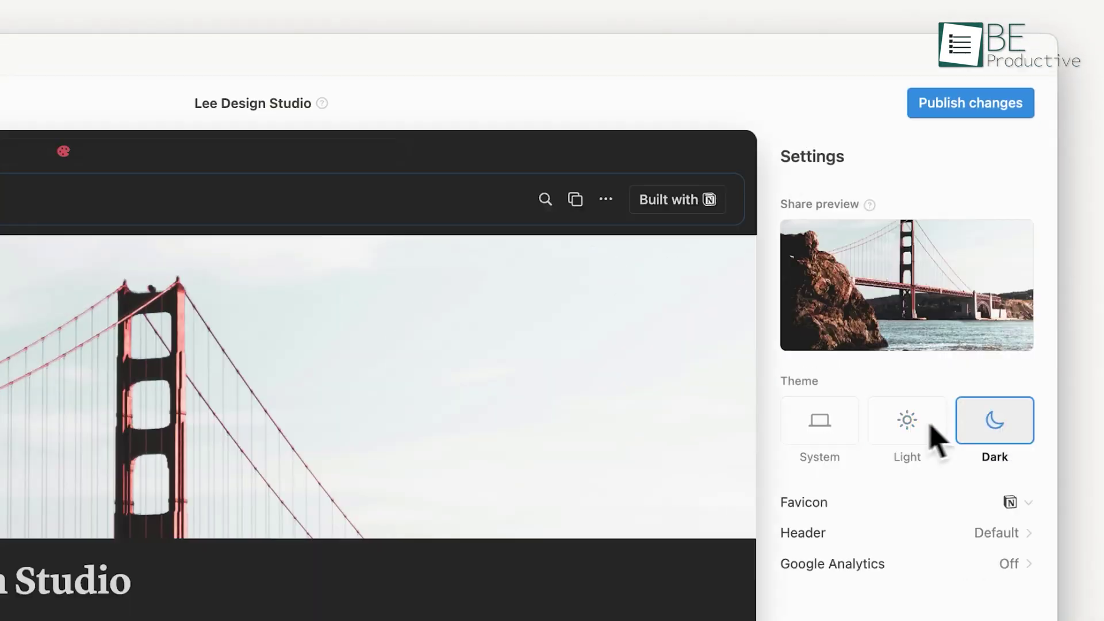
left_click(907, 421)
left_click(832, 563)
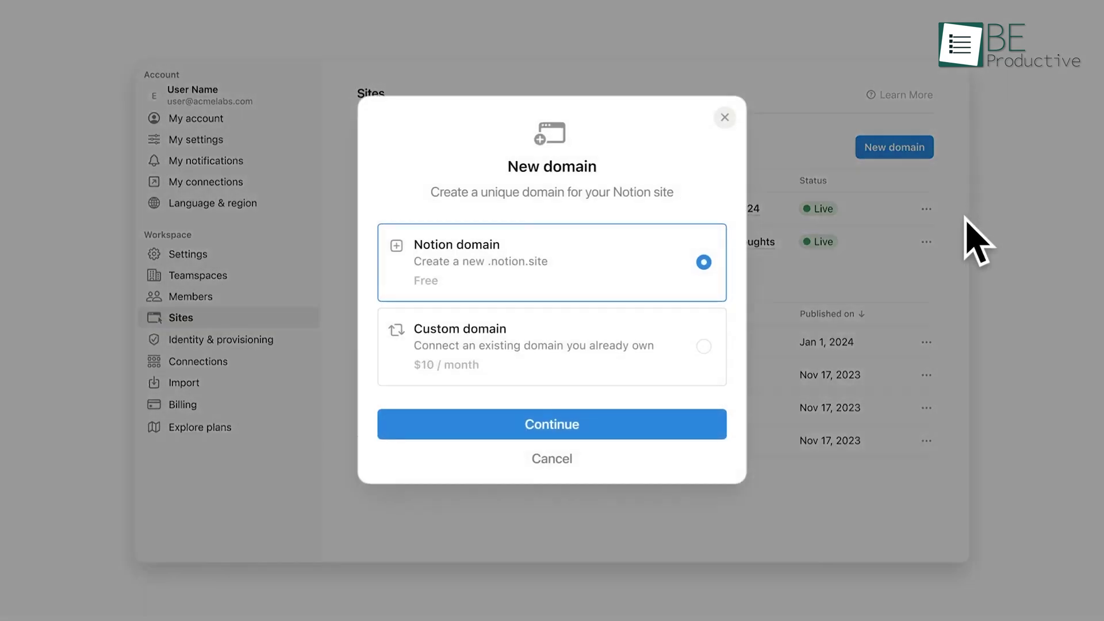
left_click(704, 347)
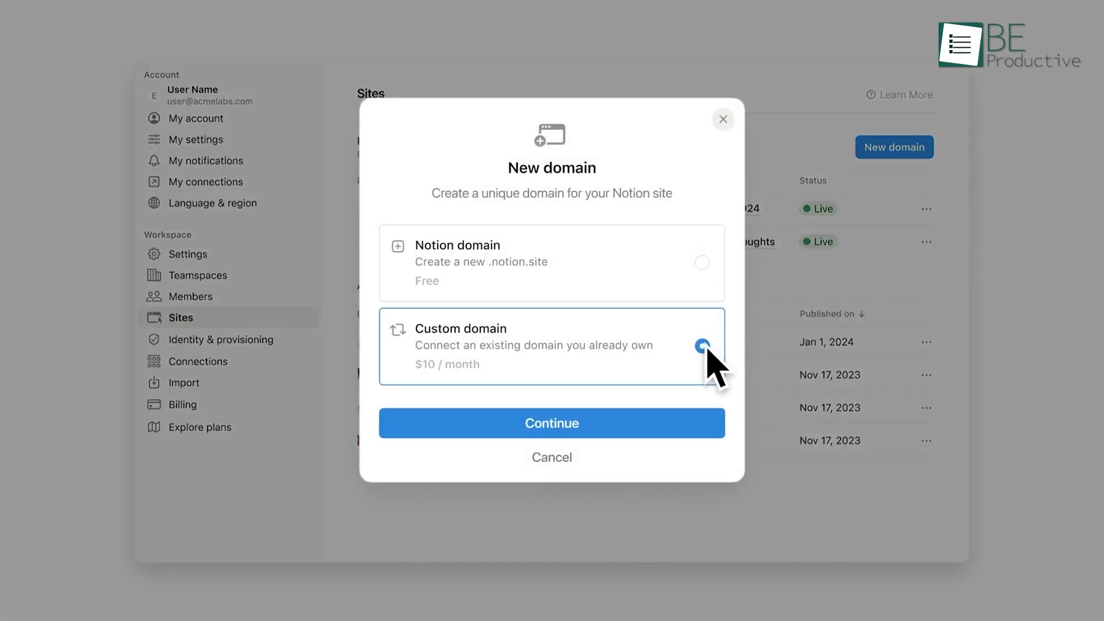
left_click(666, 415)
type("www.l")
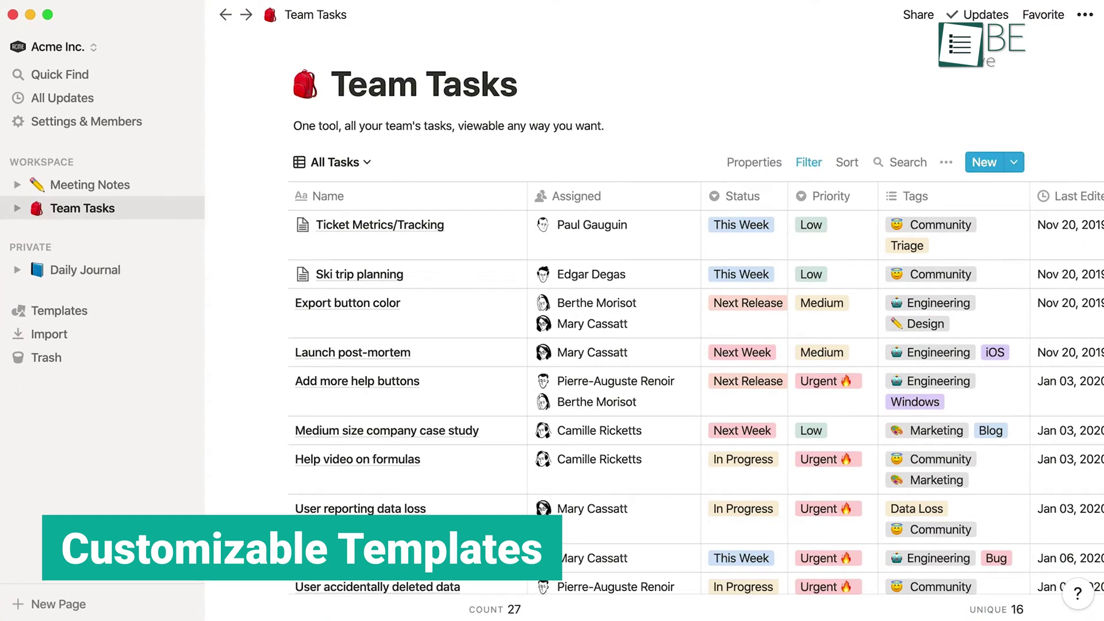
Step: Start a new Team Tasks template with a User Information section listing User ID and Account email
left_click(1013, 162)
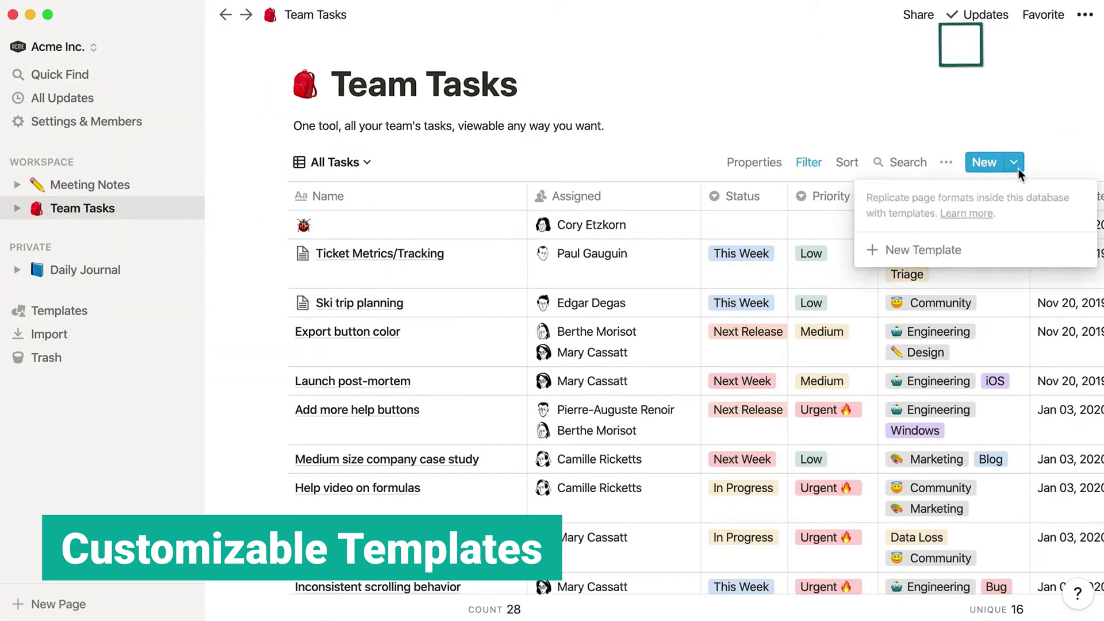
left_click(1020, 252)
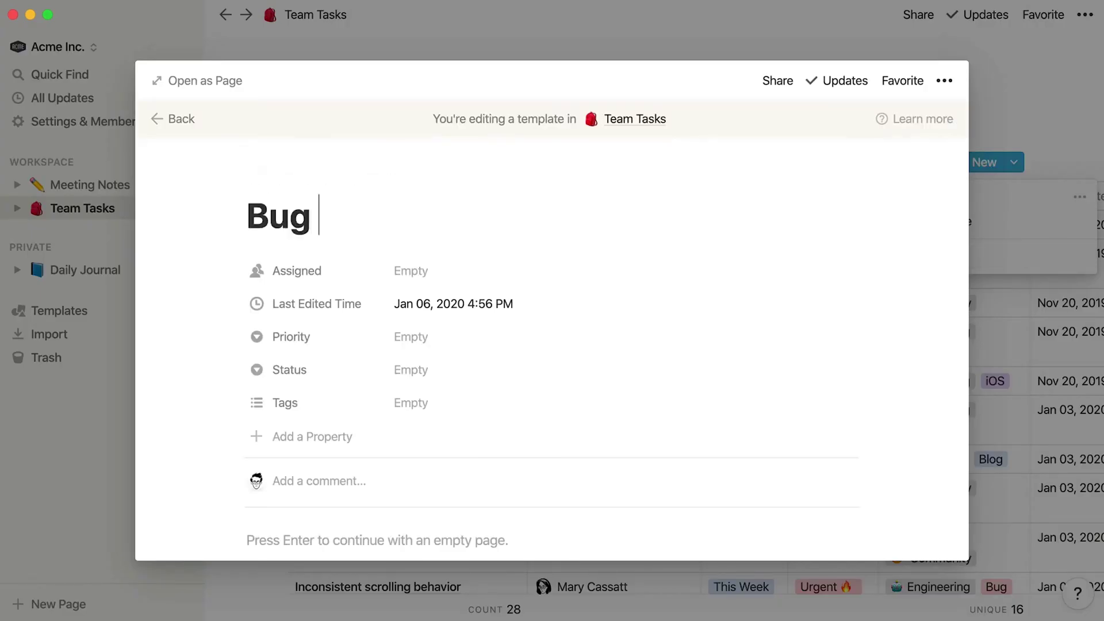
scroll(448, 438, "down", 5)
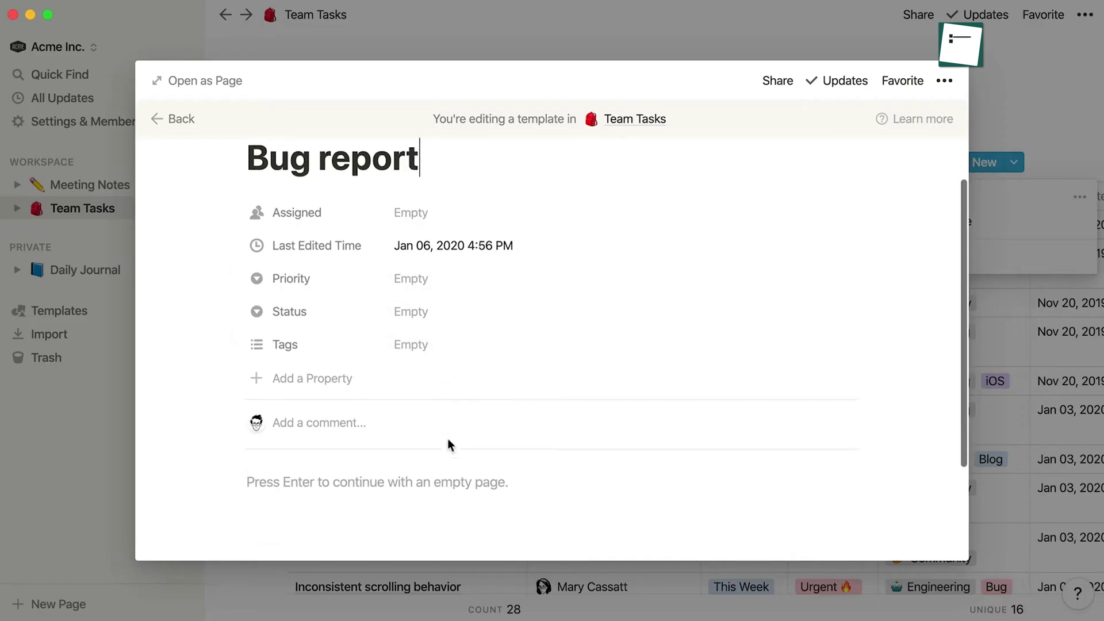
left_click(443, 350)
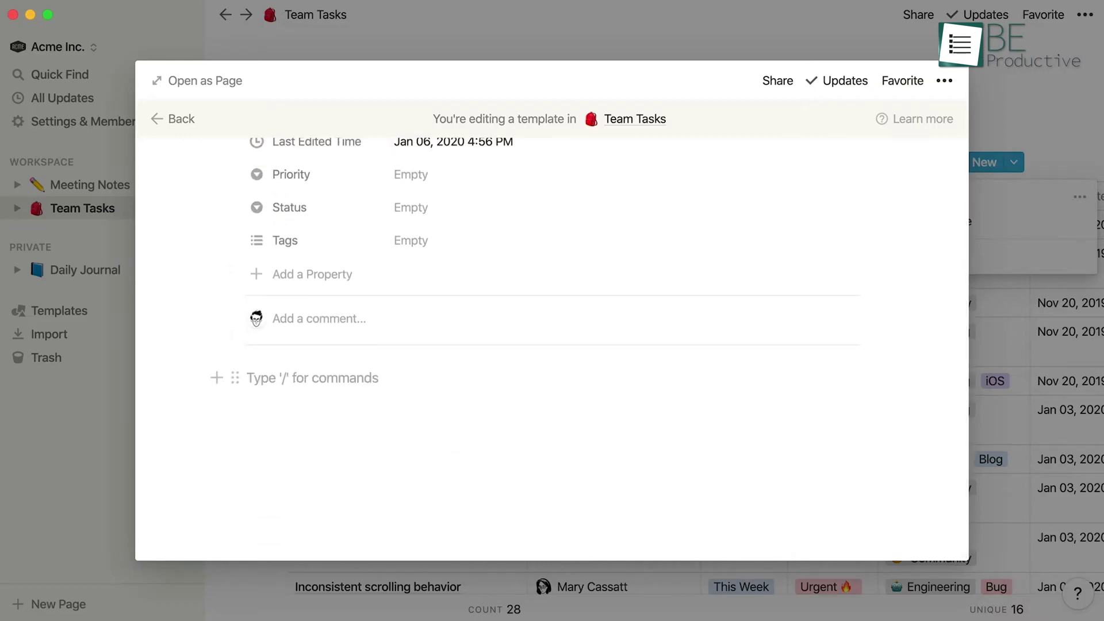
type("User Information User ID: Account email:")
key("Return")
key("Return")
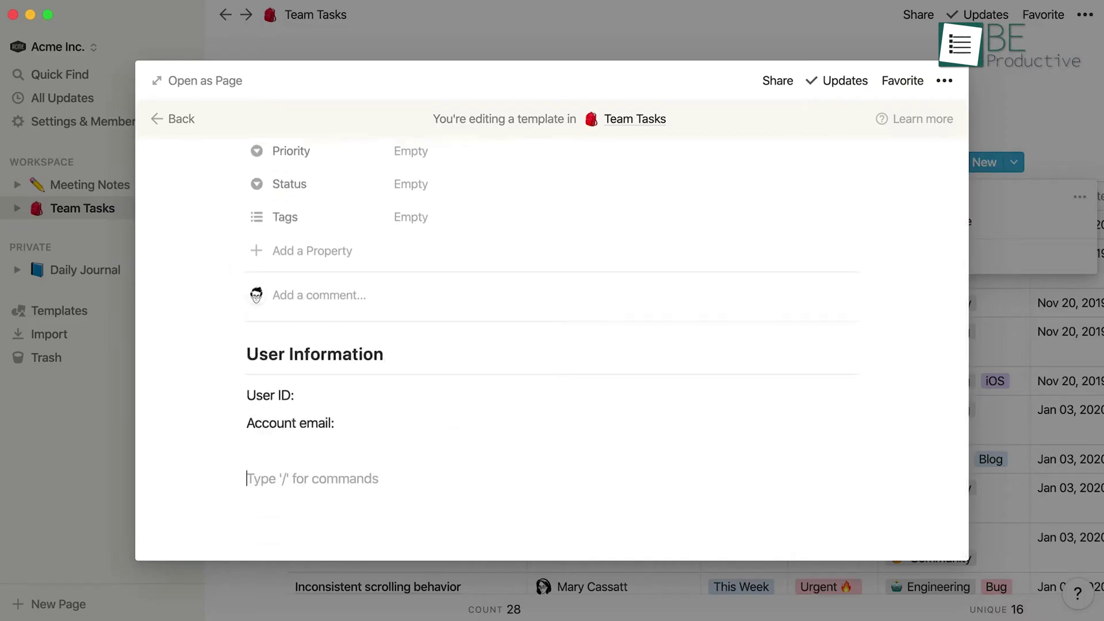
Step: Add a Technical Information heading with Operating system, a divider, and a Screenshots or Videos heading
type("## Technical I")
key("Return")
type("Operating system:")
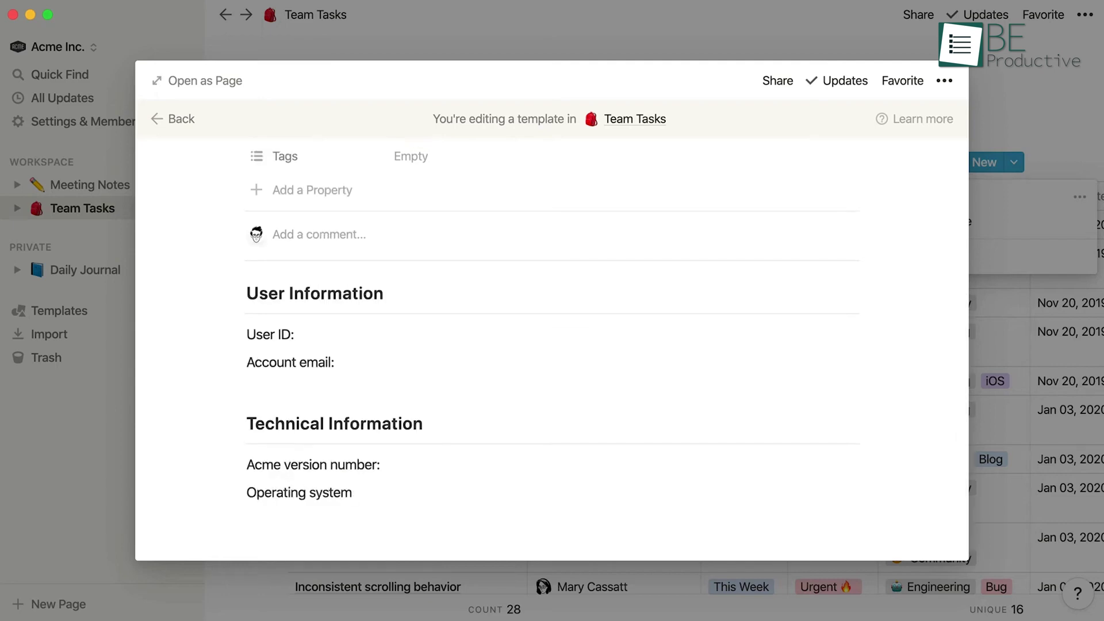
key("Return")
key("Return")
type("###")
key("Return")
type("---Screenshot")
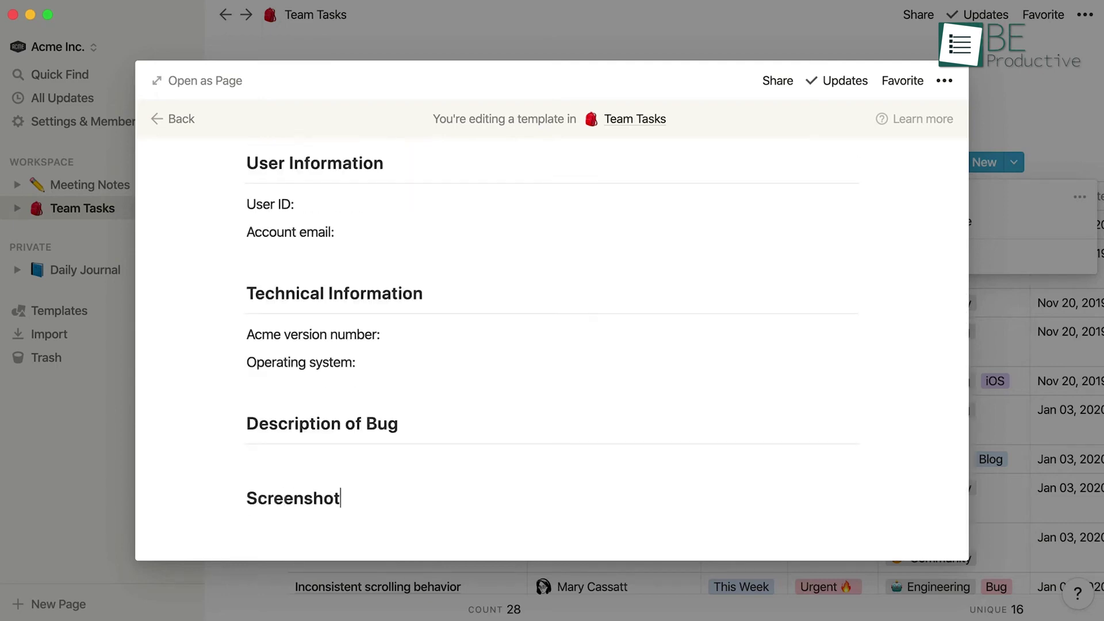
type("s or Videos")
key("Return")
scroll(457, 298, "up", 10)
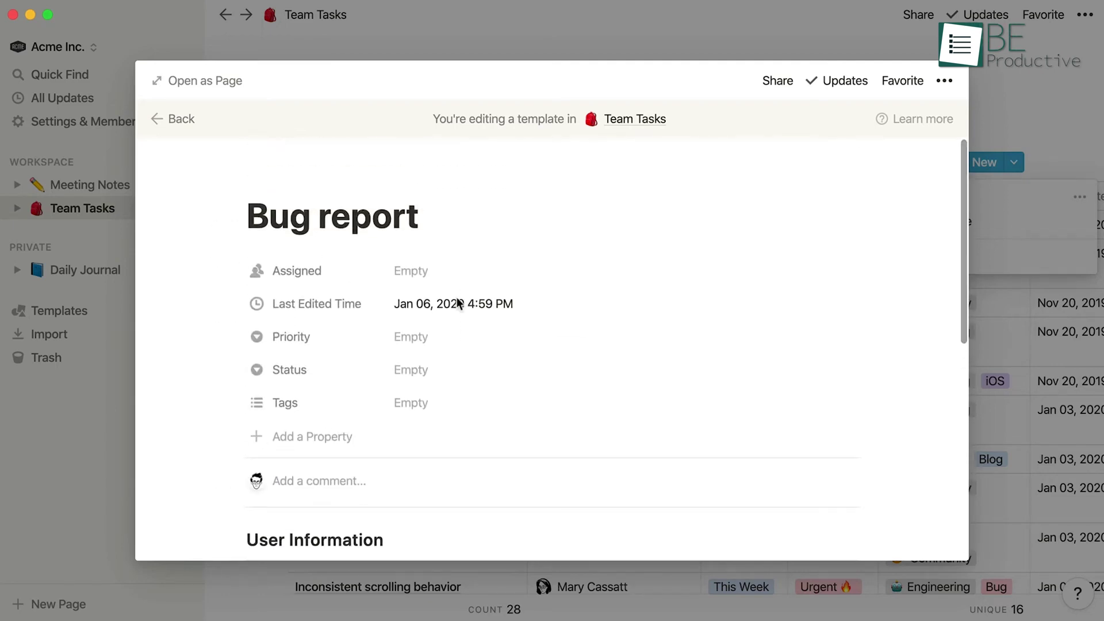
Step: Assign the template to a team member, tag it Bug and Engineering, and add a page icon
left_click(456, 272)
left_click(476, 376)
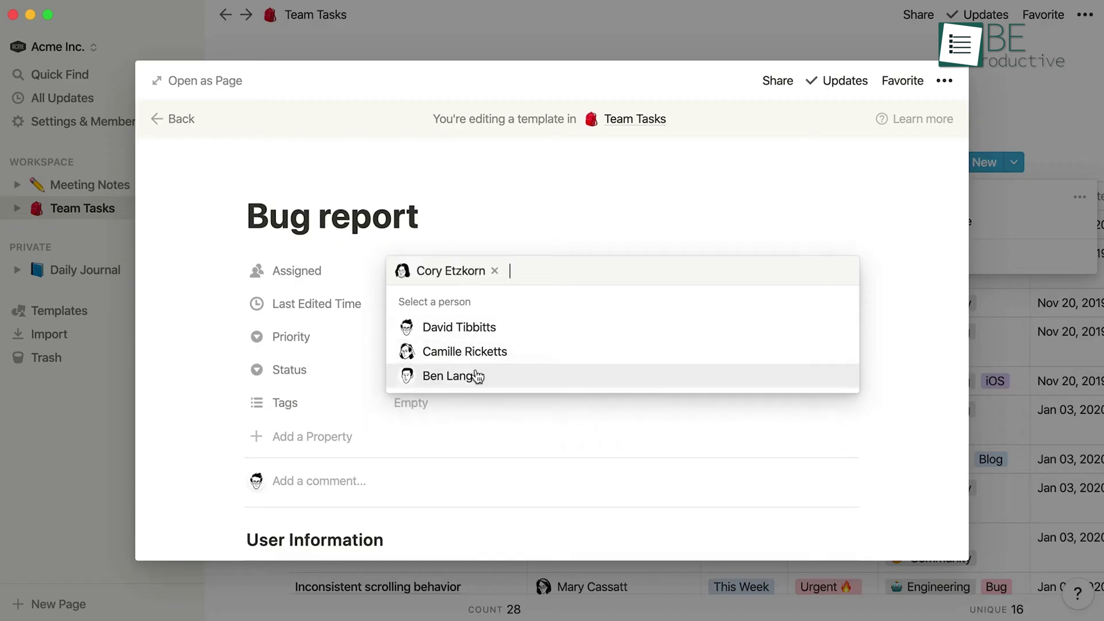
left_click(348, 372)
left_click(446, 409)
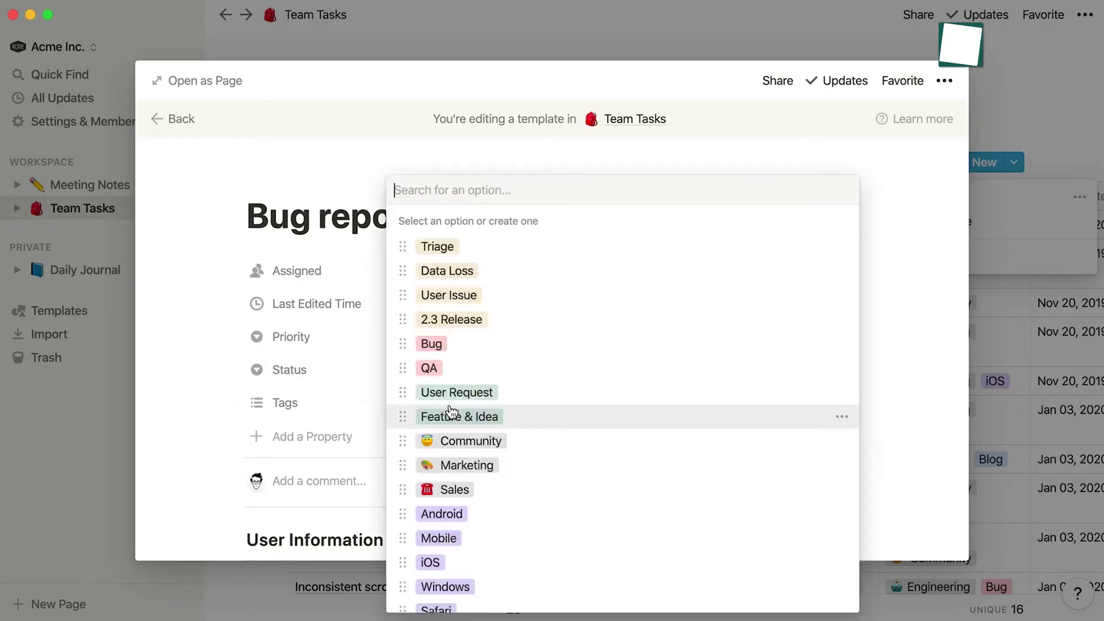
left_click(489, 345)
scroll(541, 500, "down", 5)
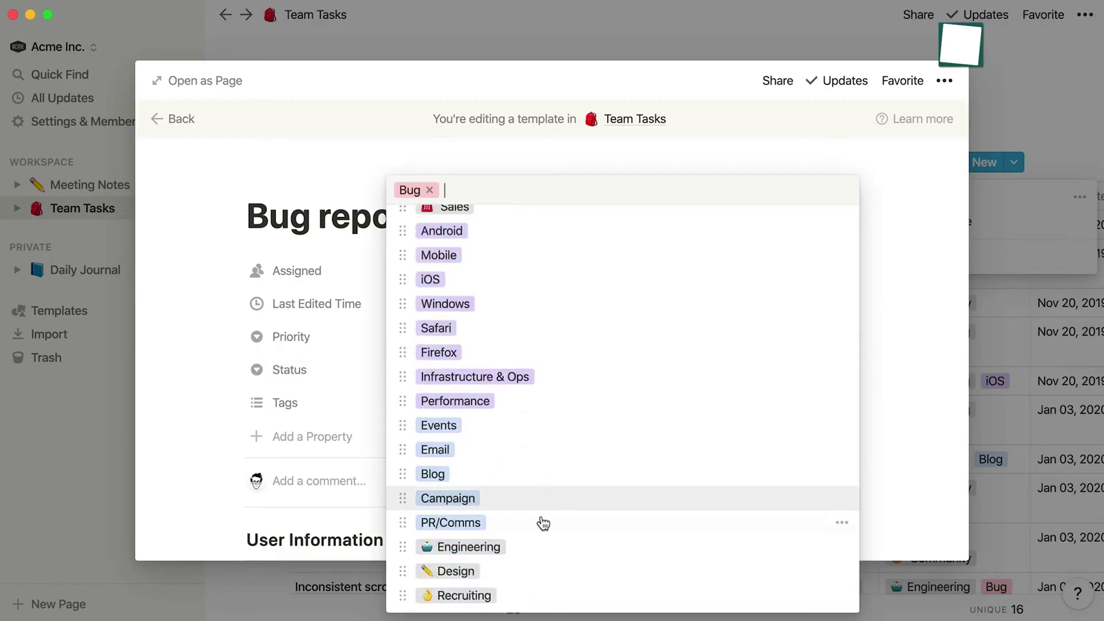
left_click(540, 549)
left_click(228, 429)
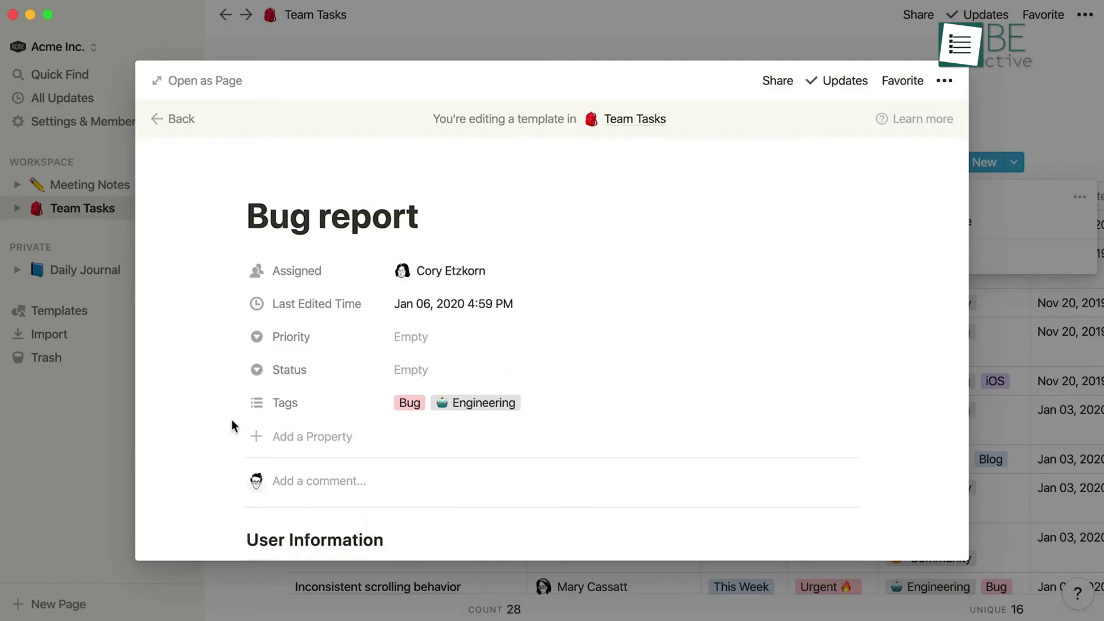
left_click(278, 179)
left_click(282, 254)
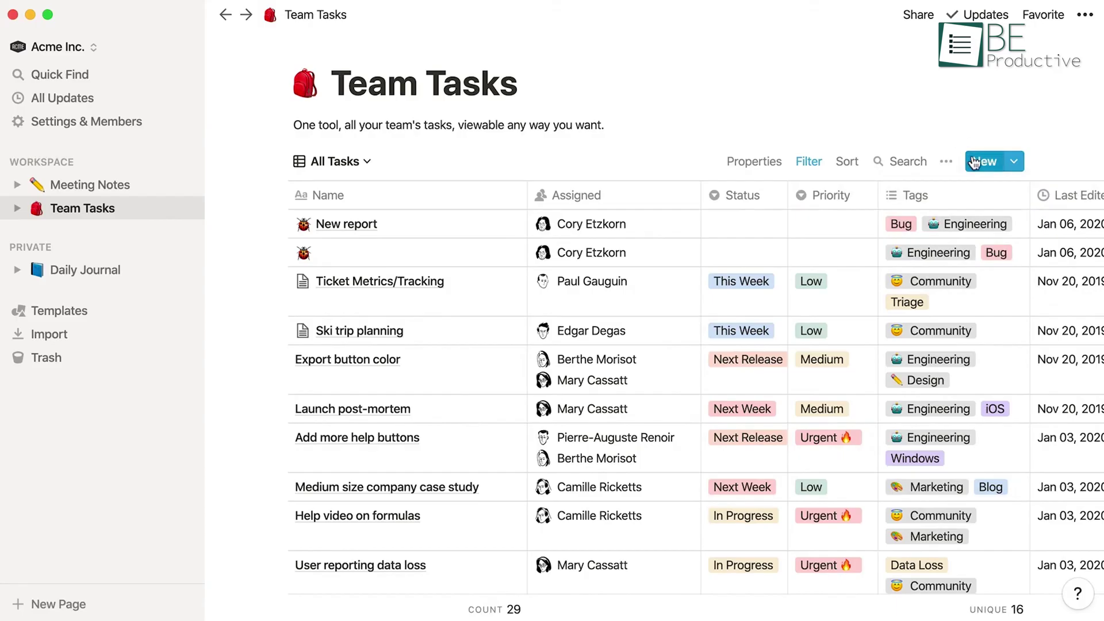
Step: Create a new Team Tasks page prefilled from the Bug report template
left_click(974, 163)
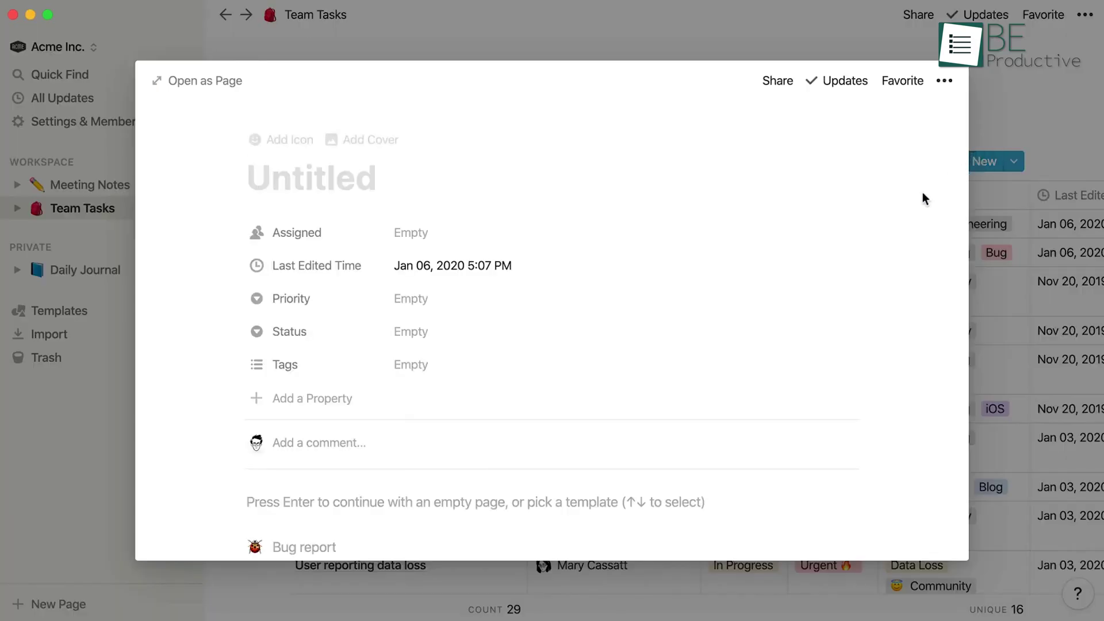
scroll(723, 351, "down", 1)
scroll(723, 351, "down", 3)
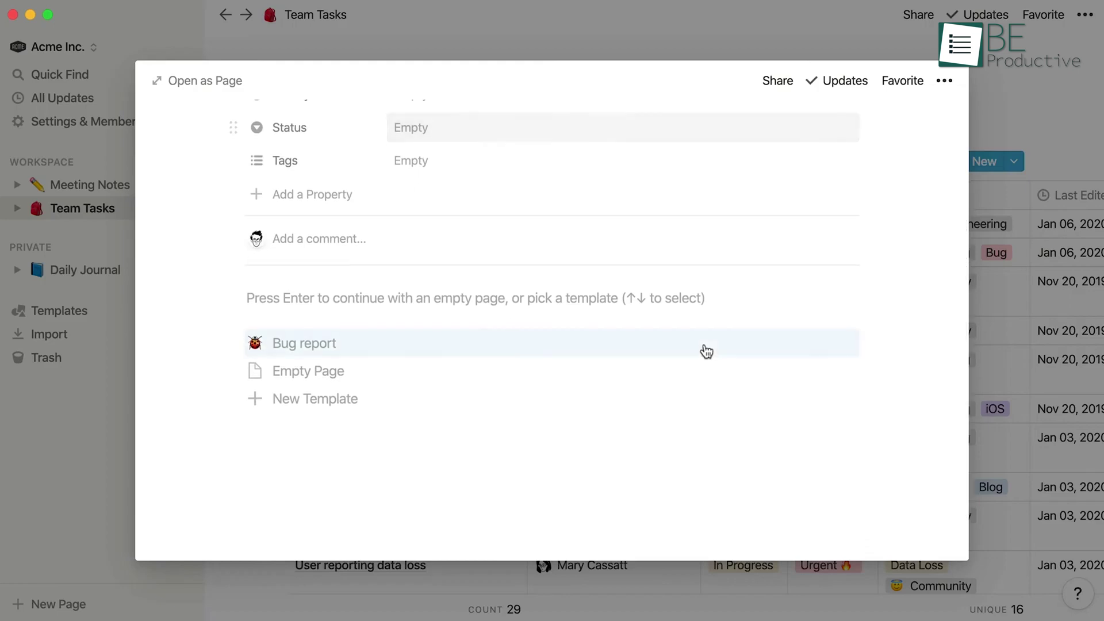
left_click(501, 351)
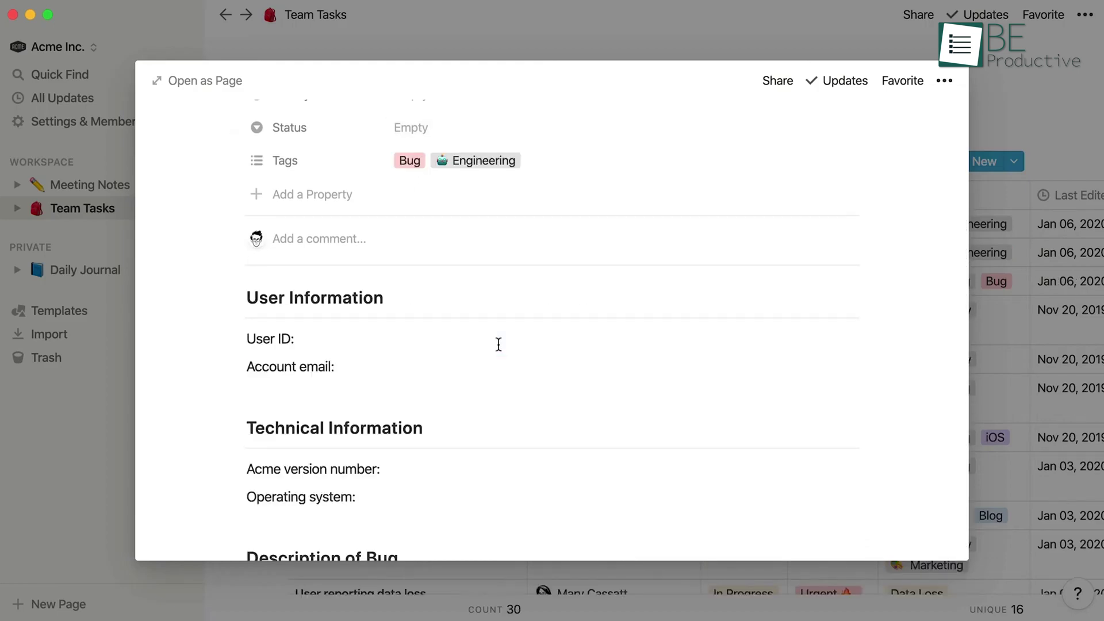
scroll(523, 343, "up", 6)
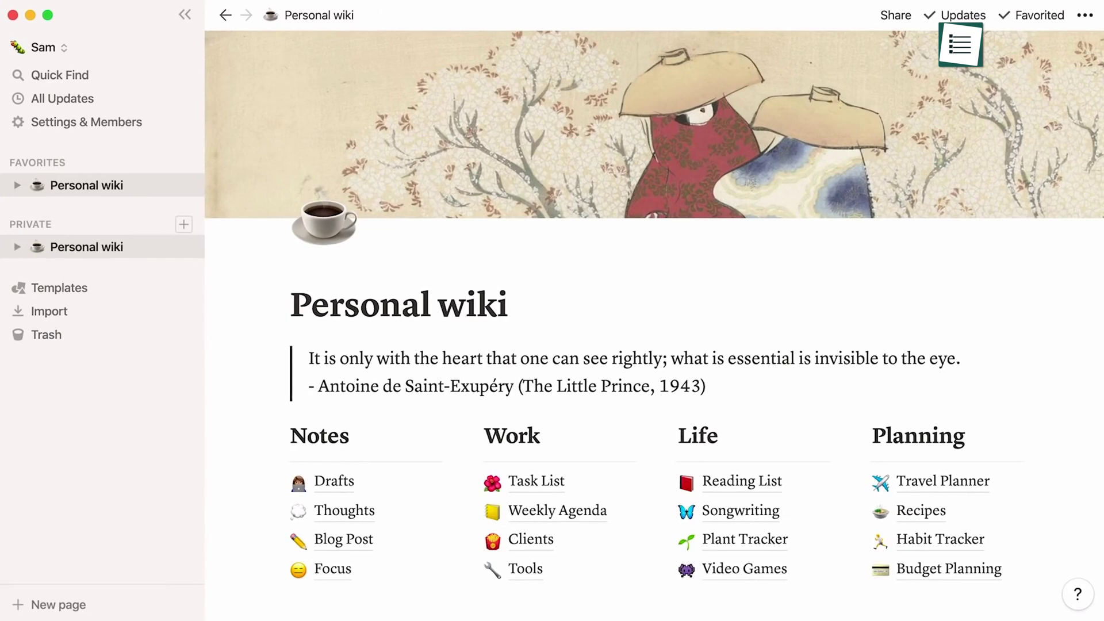
Step: Create a new 'Personal wiki' page and add a Notes Heading 1
left_click(535, 483)
left_click(116, 253)
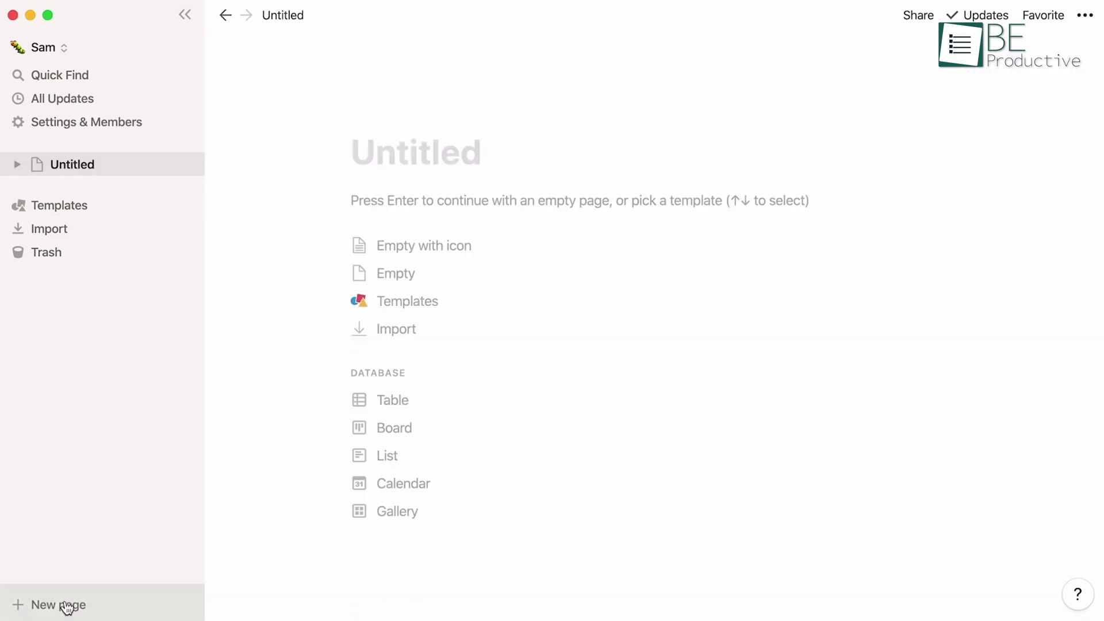
left_click(69, 604)
type("Personal wi")
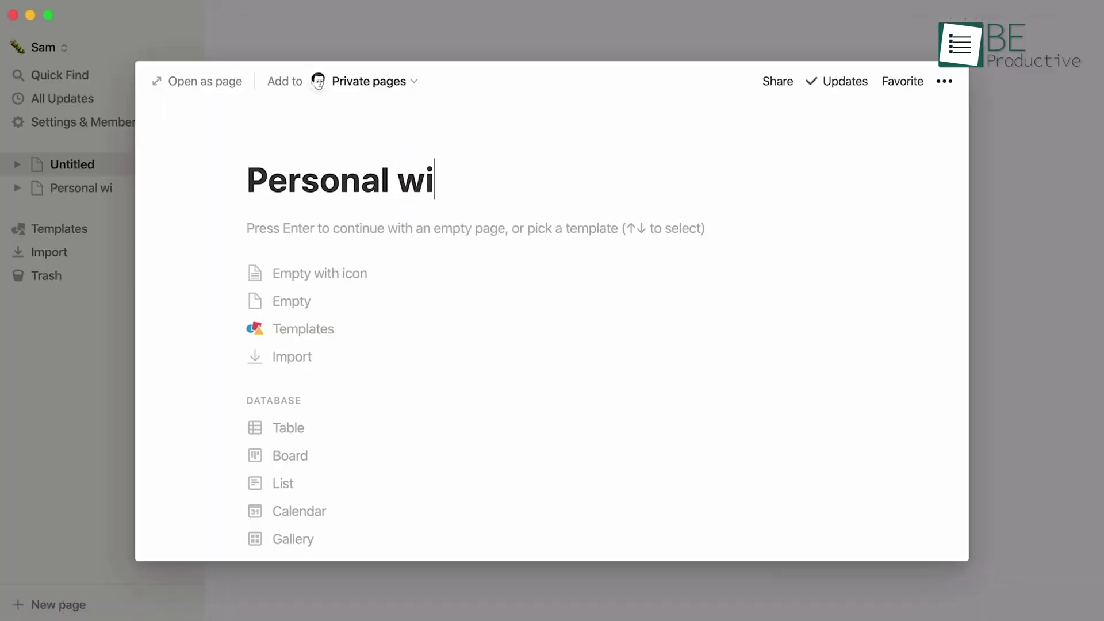
type("ki")
left_click(90, 199)
key("Return")
type("/heading")
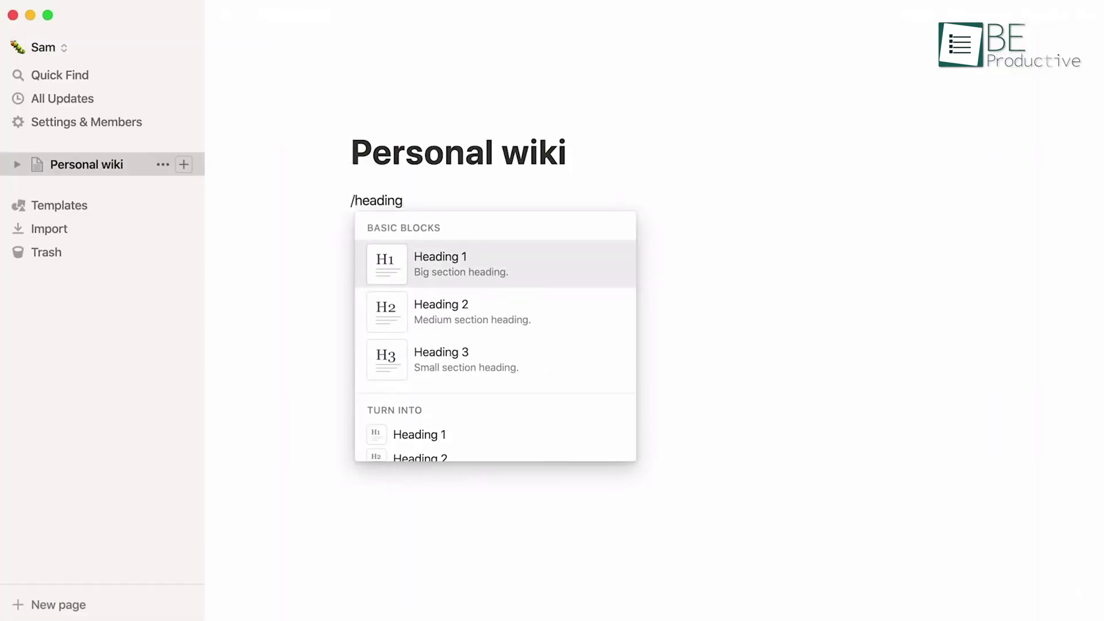
key("Return")
type("Notes")
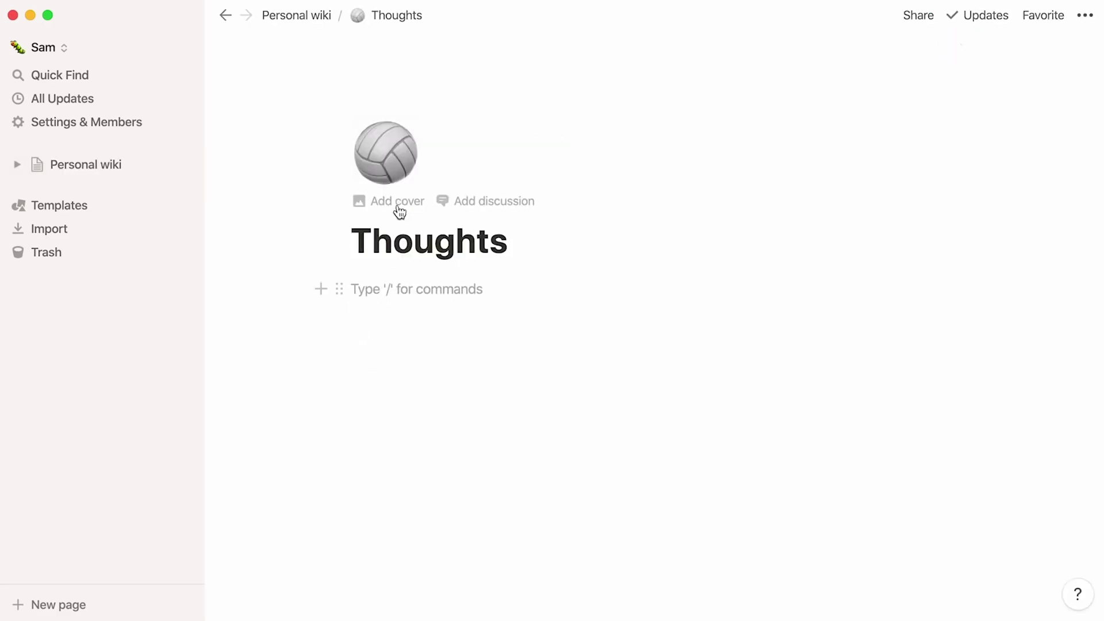
Step: Give Thoughts a thought-balloon emoji, add sub-pages like Tools and Recipes, and select them for arranging
left_click(385, 153)
type("cloud")
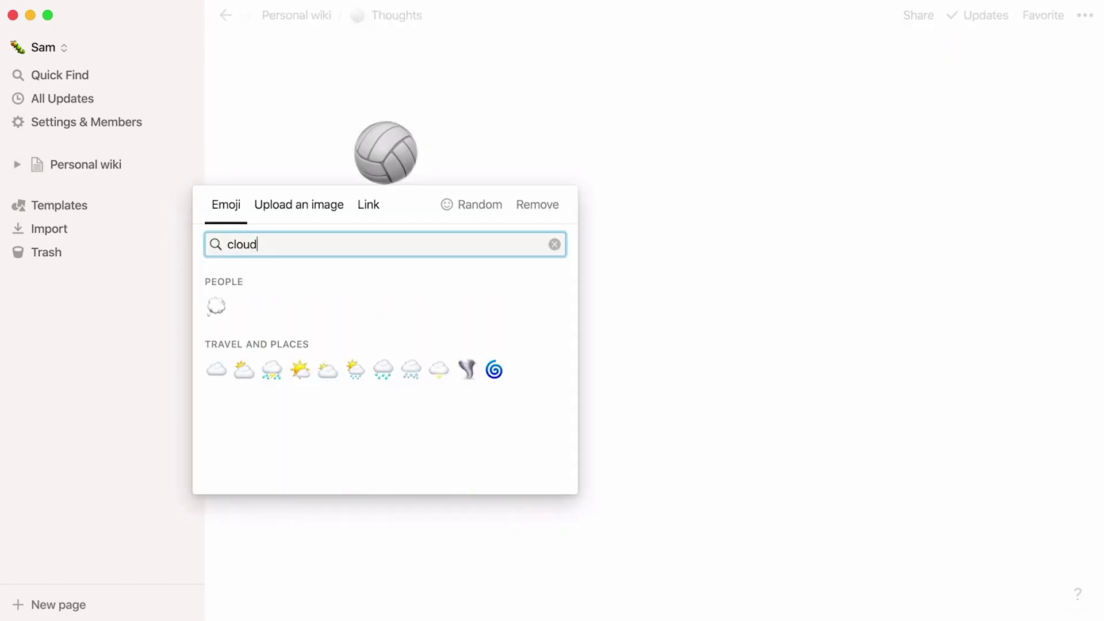
left_click(222, 301)
left_click(146, 174)
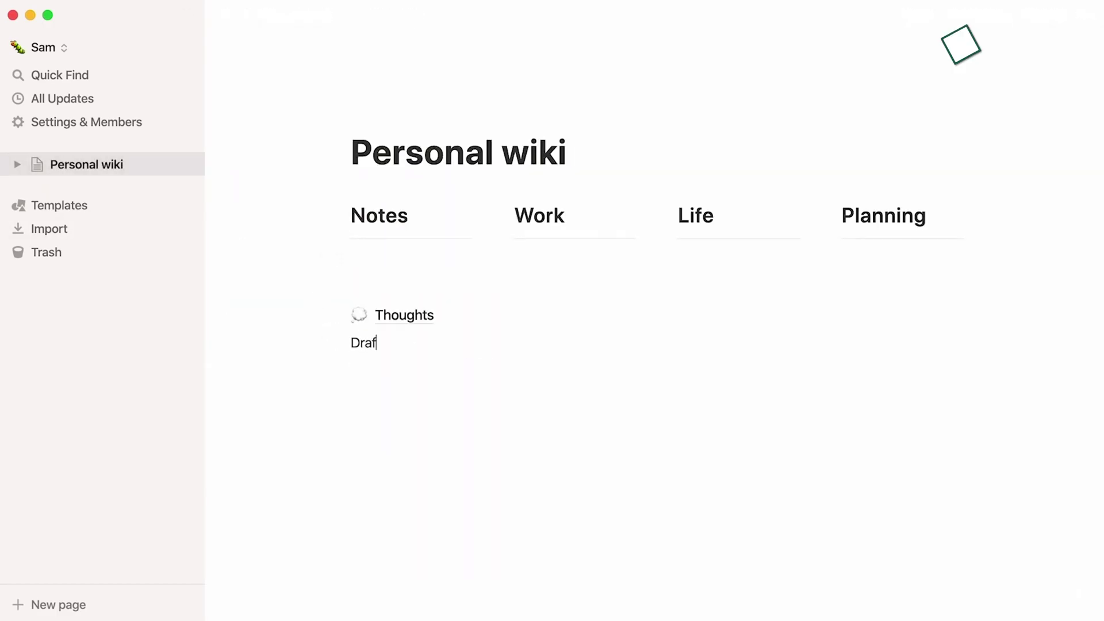
type("Tools Reading List Songwriting Plant Tracker Video Games Travel Planner Recipes Habit Tracker Budget Planning")
left_click_drag(368, 586, 353, 175)
left_click(340, 174)
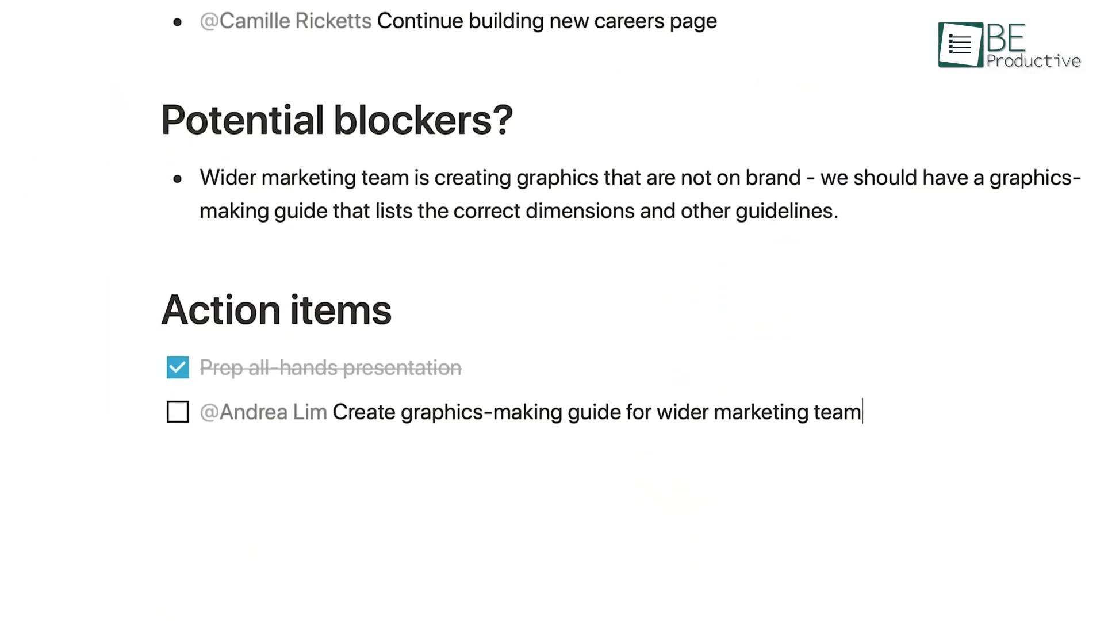
Step: Add a 'Share findings with sta…' to-do to the meeting page, then view Sales page updates
key("Return")
type("Share findings with sta")
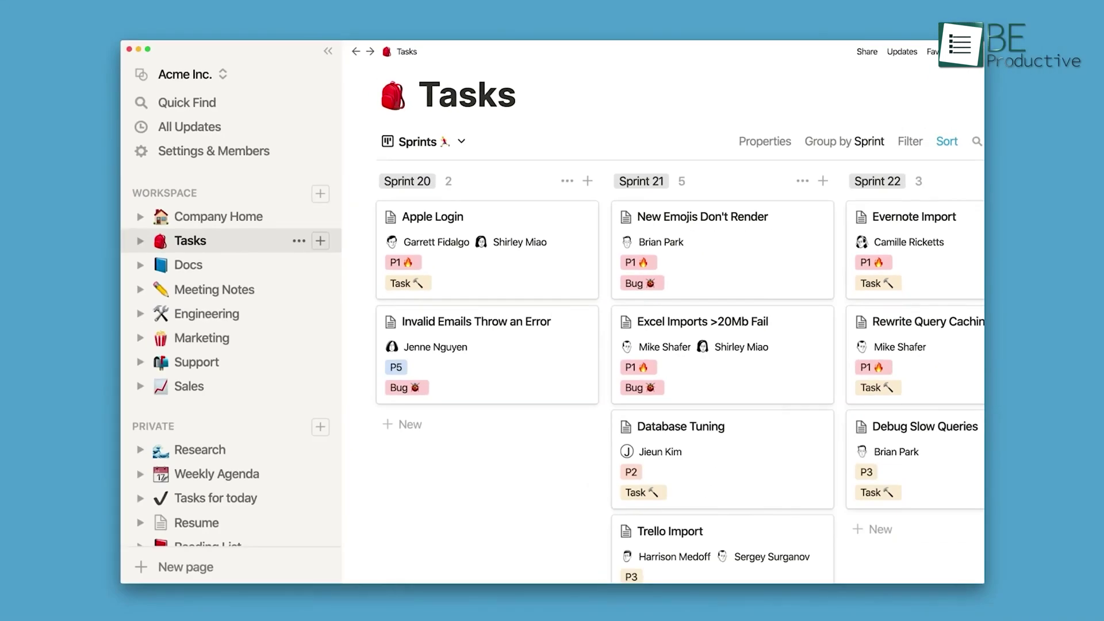
left_click(189, 386)
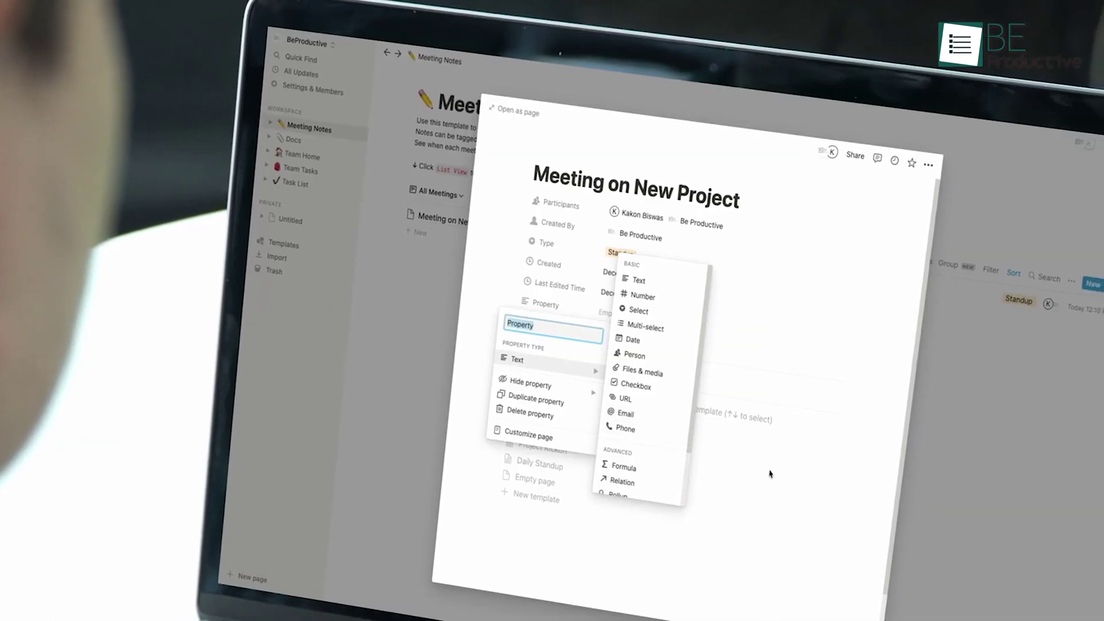
left_click(739, 463)
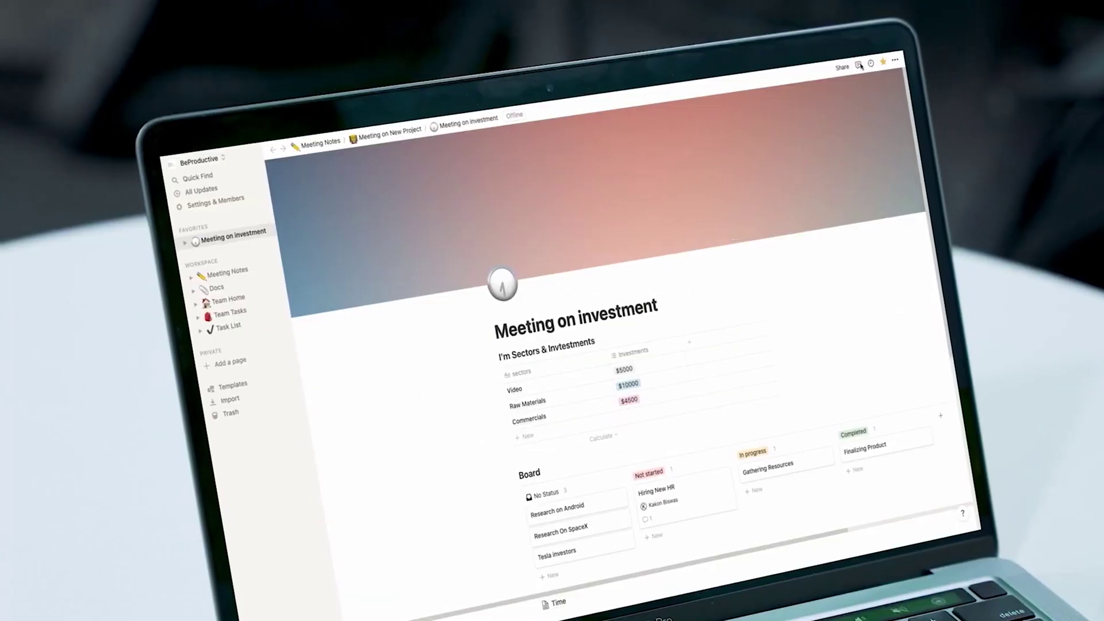
left_click(859, 66)
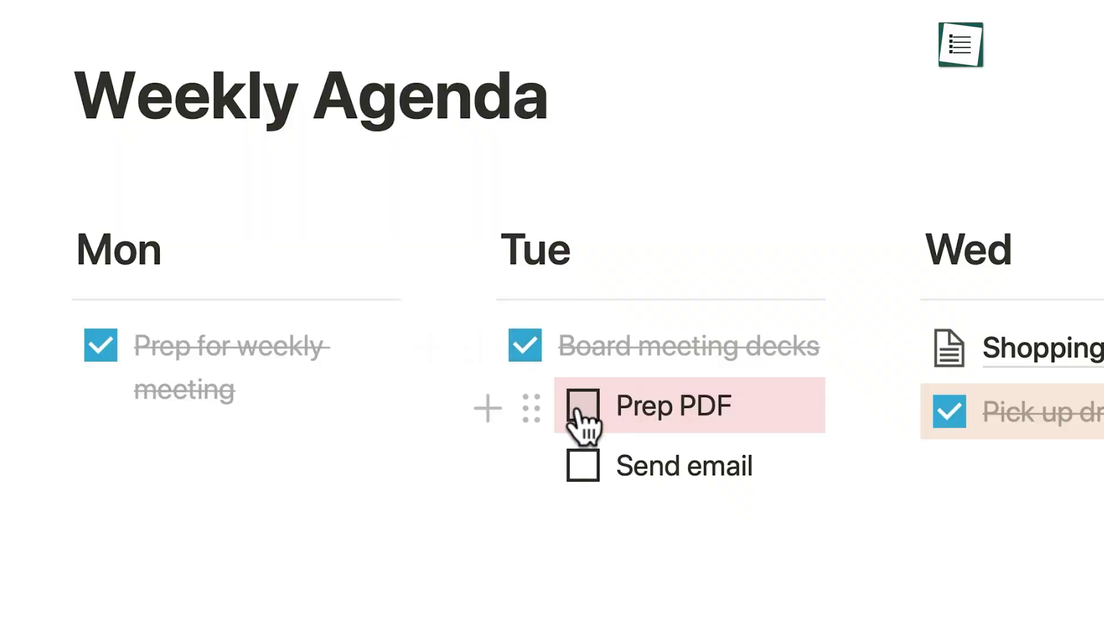
Step: Check off Prep PDF and Send email, switch to the By Status board, and move Apple Login to Complete
left_click(583, 406)
left_click(583, 466)
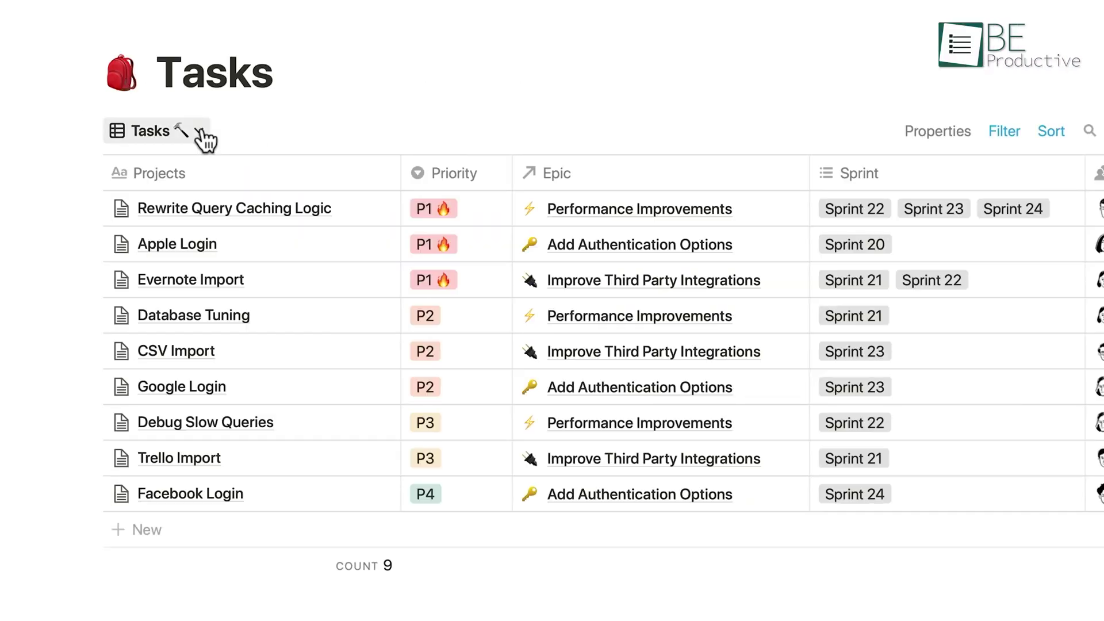
left_click(205, 136)
left_click(185, 338)
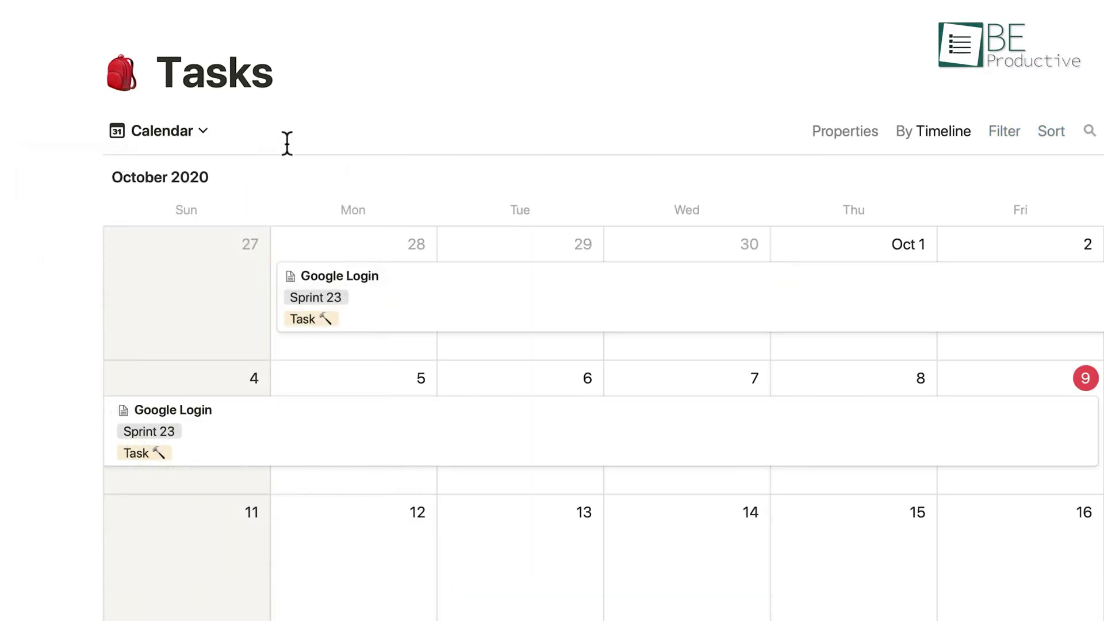
left_click(199, 131)
left_click(161, 242)
left_click_drag(580, 391, 747, 258)
Step: Create a private Research page and begin its text about Katsushika Hokusai
left_click(346, 379)
type("Res")
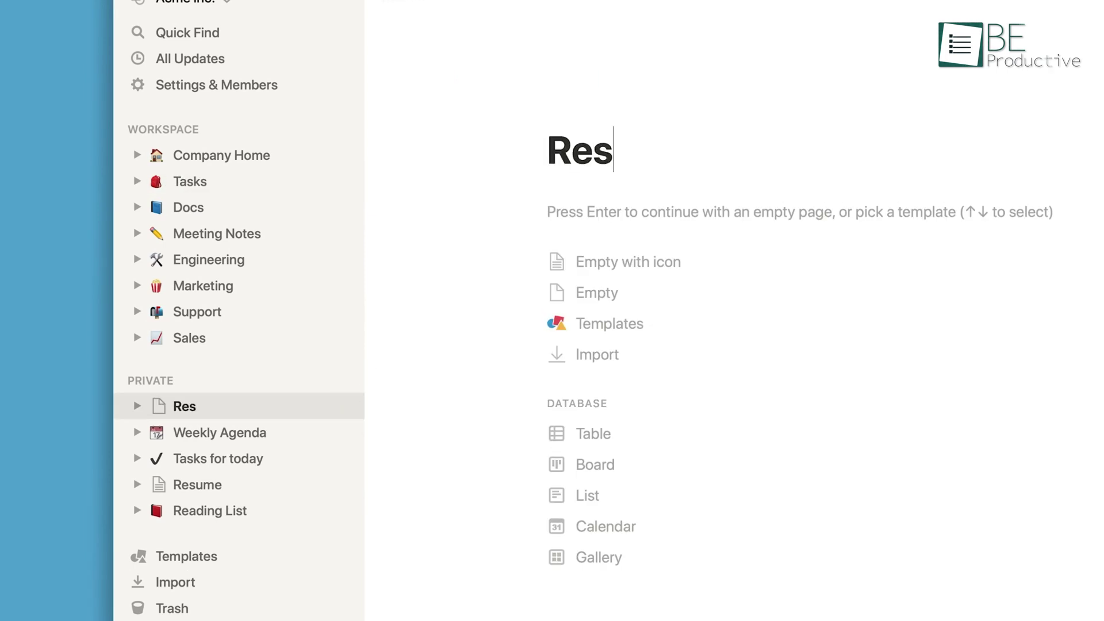
type("earch")
key("Return")
type("Katsushika Hokusai is best known for his woodblock prints...")
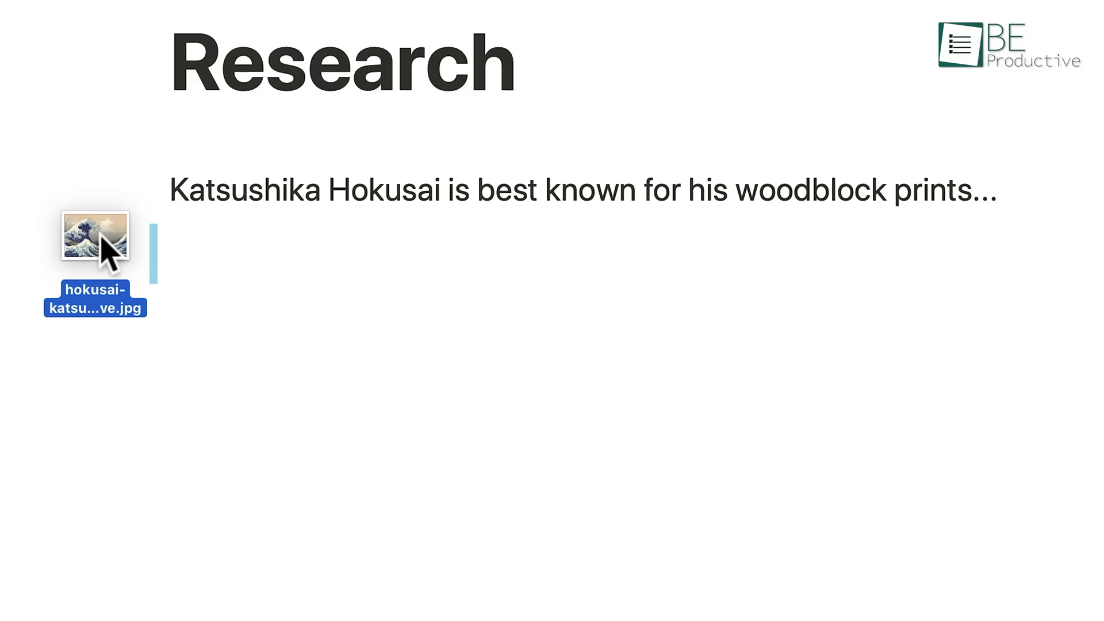
Step: Add the two wave images and embed a pasted video link below them
left_click_drag(98, 241, 132, 247)
left_click(132, 515)
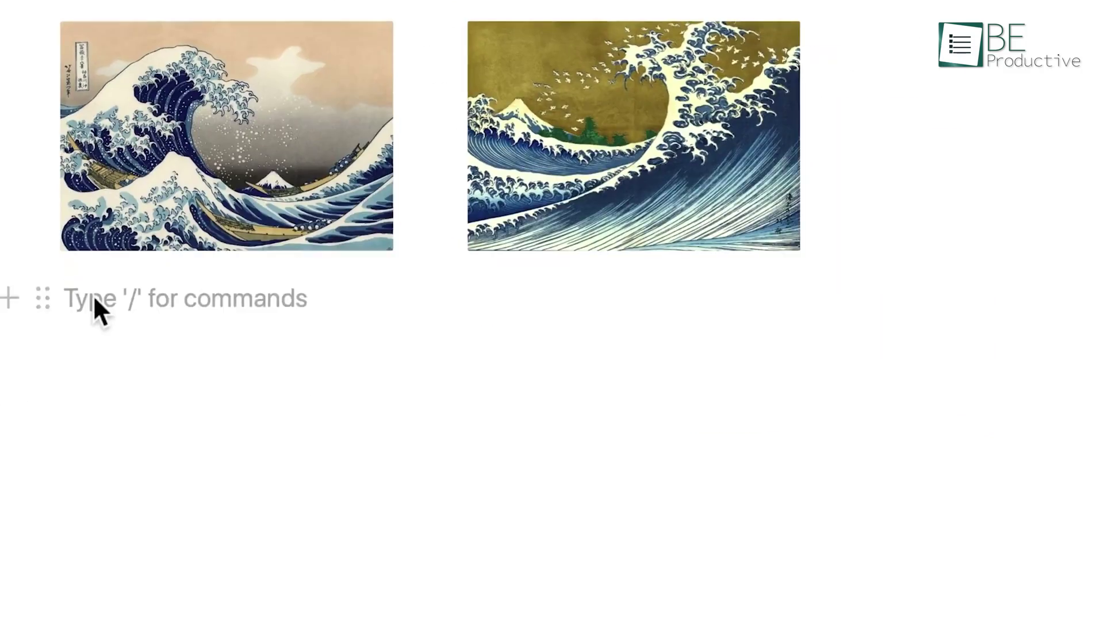
type("https://www.youtube.com/watch?v=sM_z56RdKLs&feature=youtu.be")
left_click(800, 249)
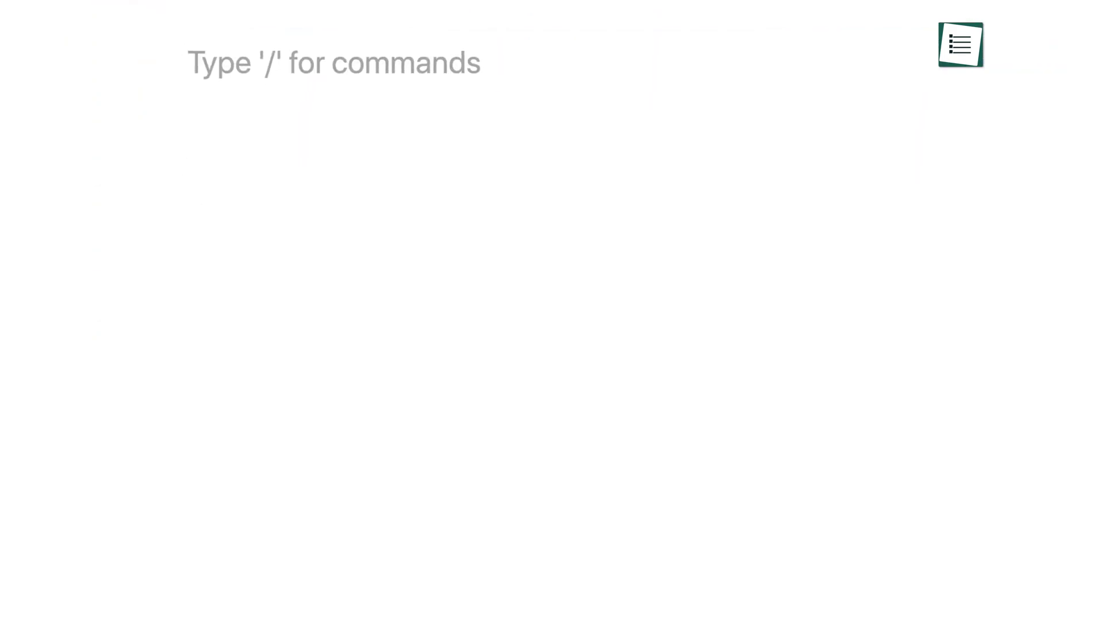
Step: Move the Trust and amplify block above Think rigorously
type("/")
scroll(513, 308, "down", 5)
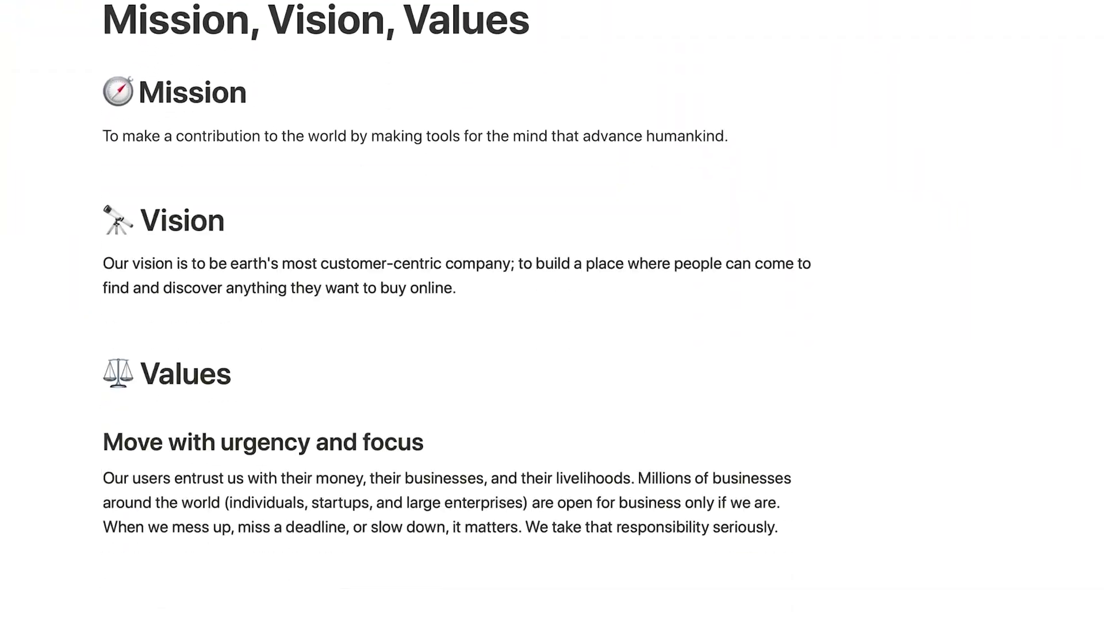
scroll(552, 311, "down", 3)
left_click_drag(111, 325, 111, 167)
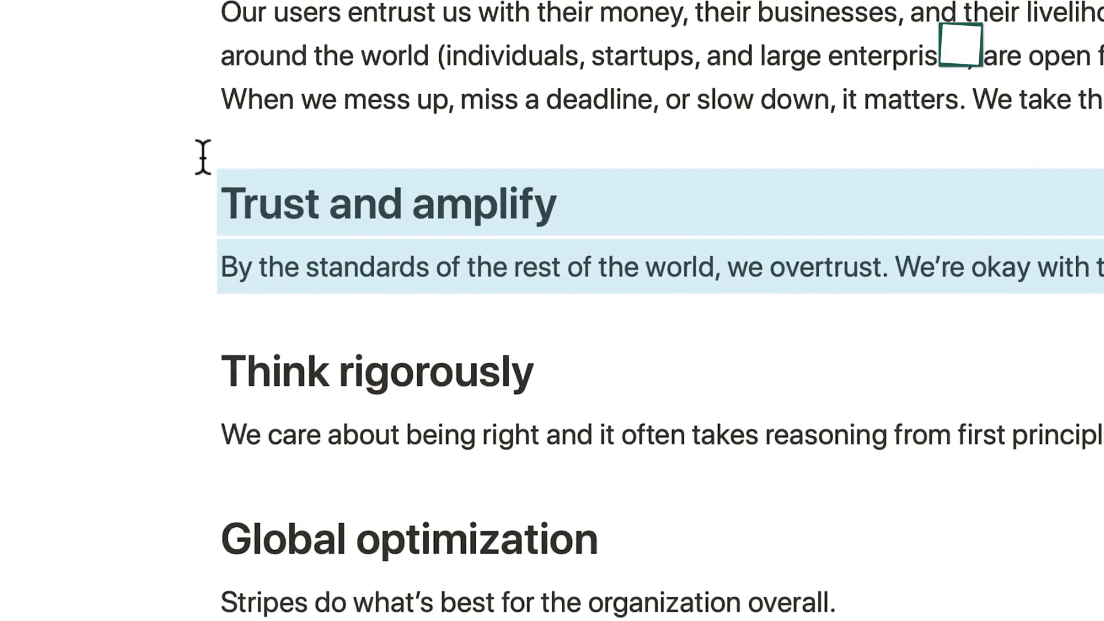
left_click_drag(575, 261, 675, 210)
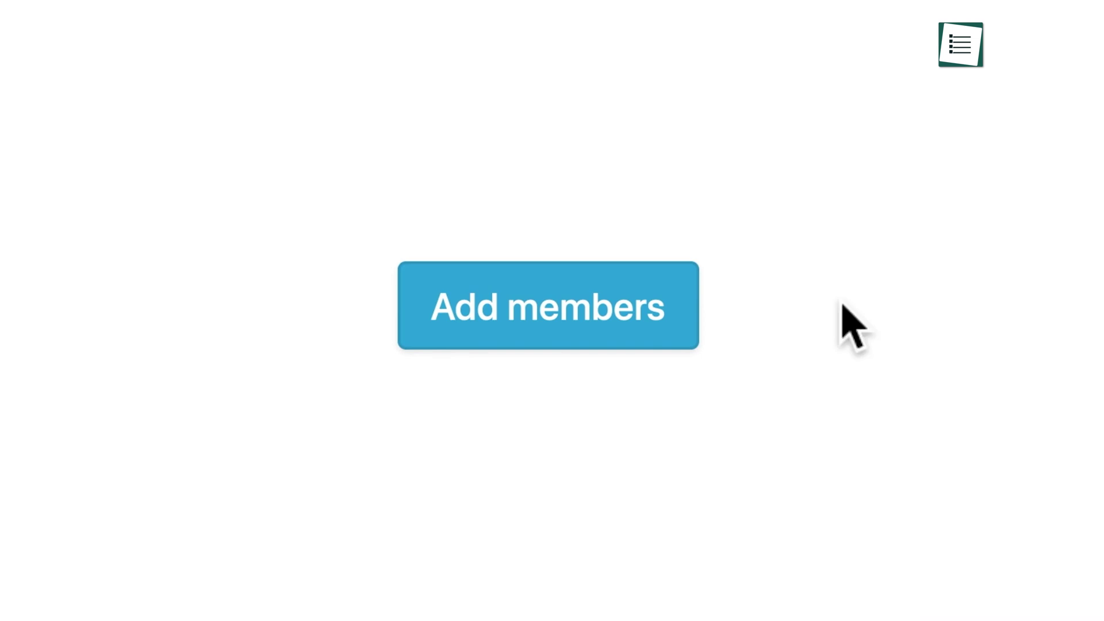
Step: Invite a new member by e-mail and add a shared Tasks page to the workspace
left_click(656, 333)
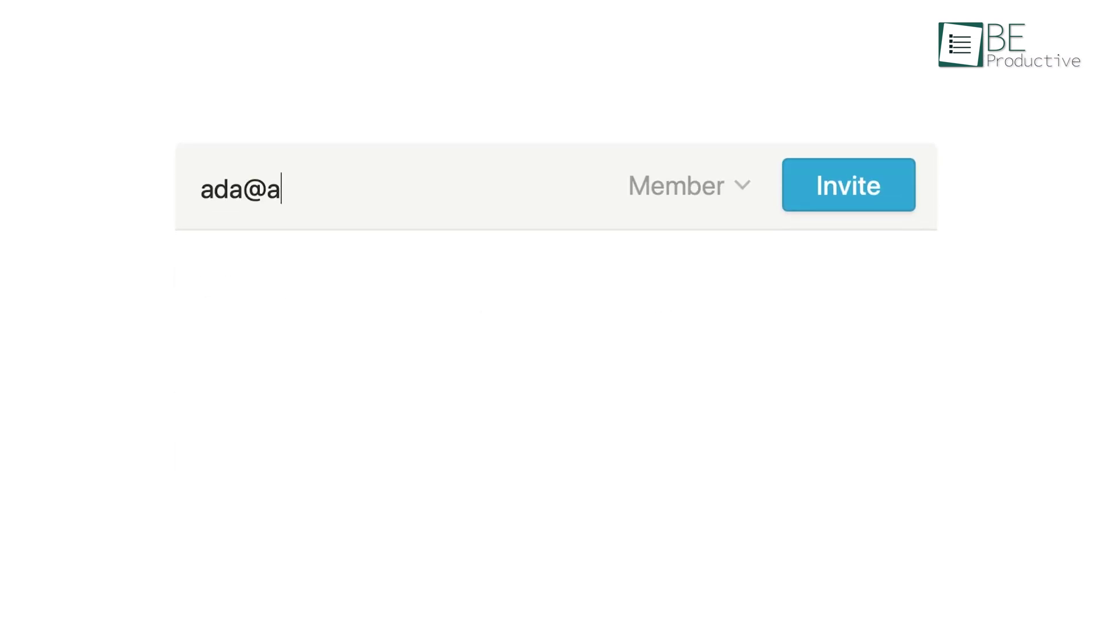
type("cme.com")
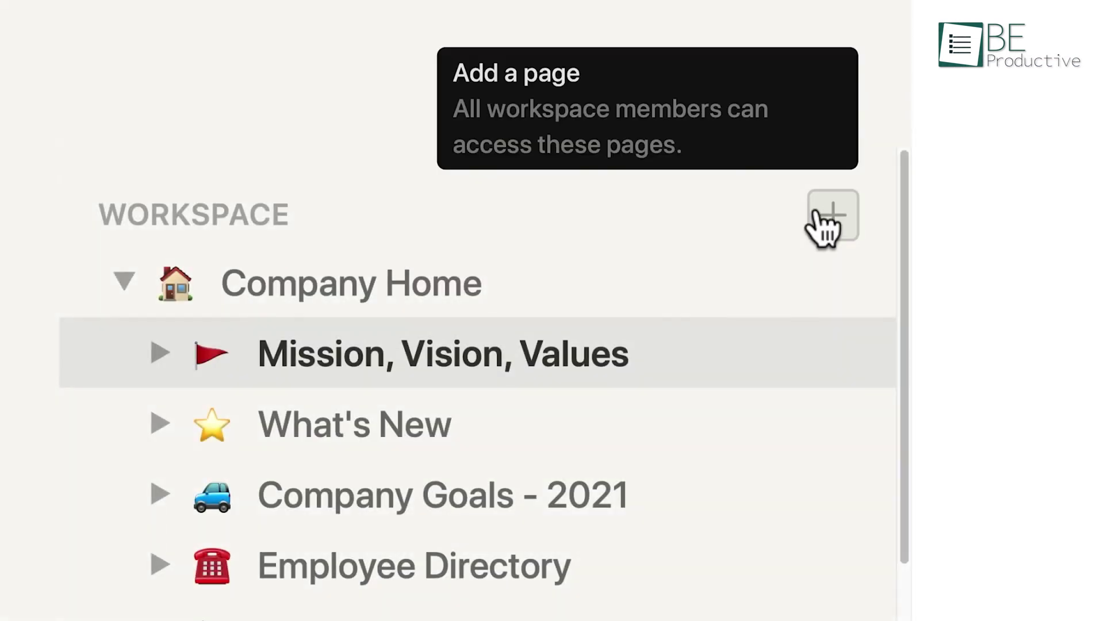
left_click(832, 216)
type("Tasks for today")
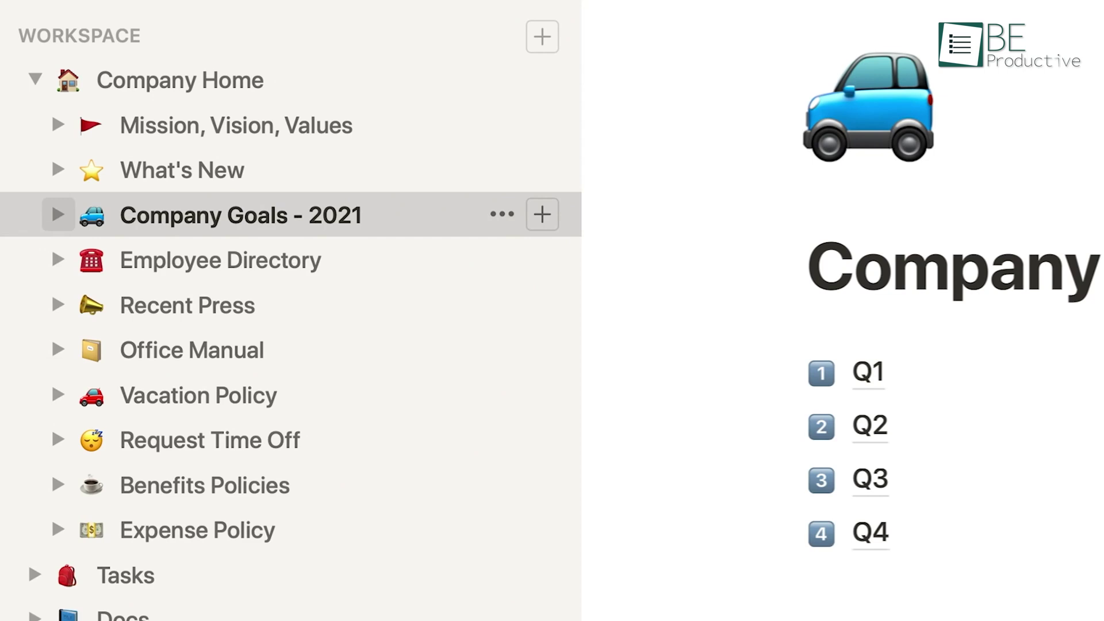
Step: Open the Q1 goals under Company Goals - 2021 and expand Q1's Product sub-page
left_click(54, 214)
left_click(148, 259)
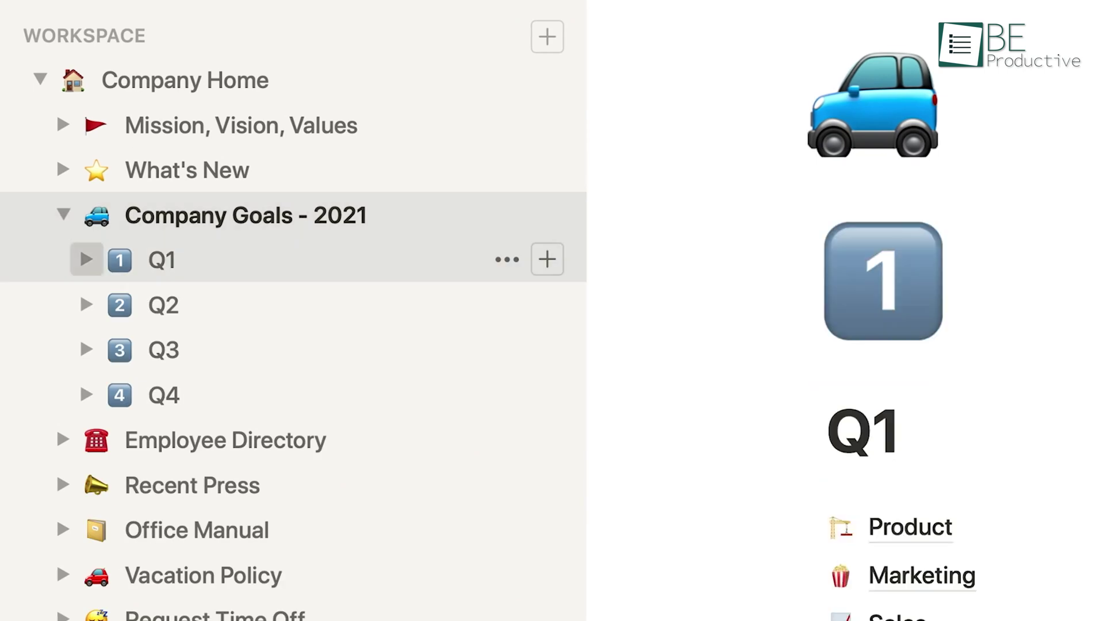
left_click(86, 259)
left_click(108, 303)
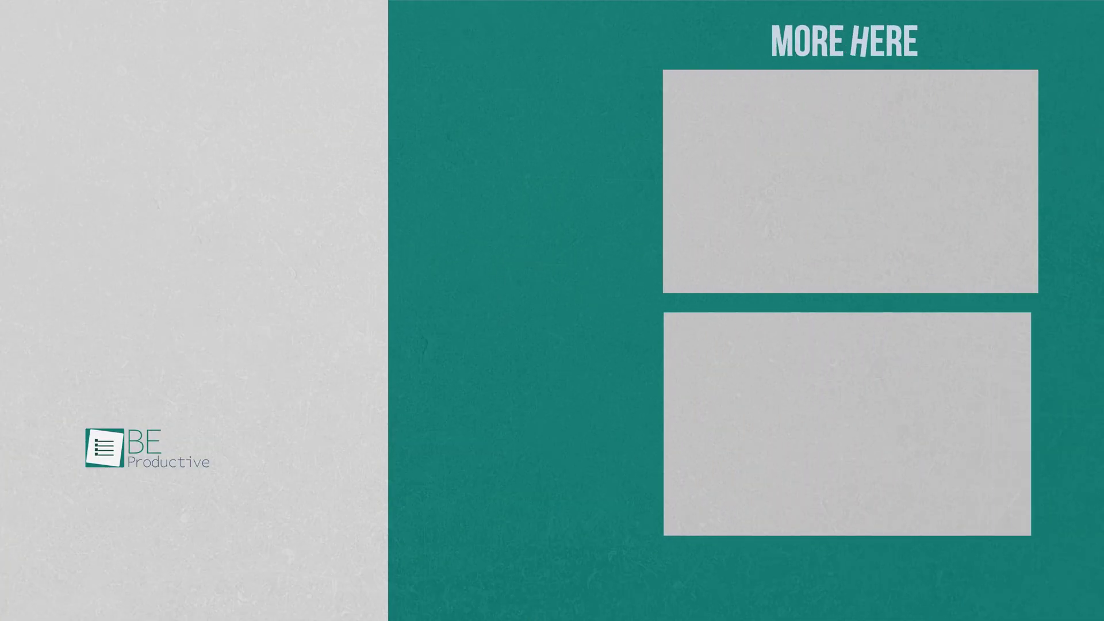